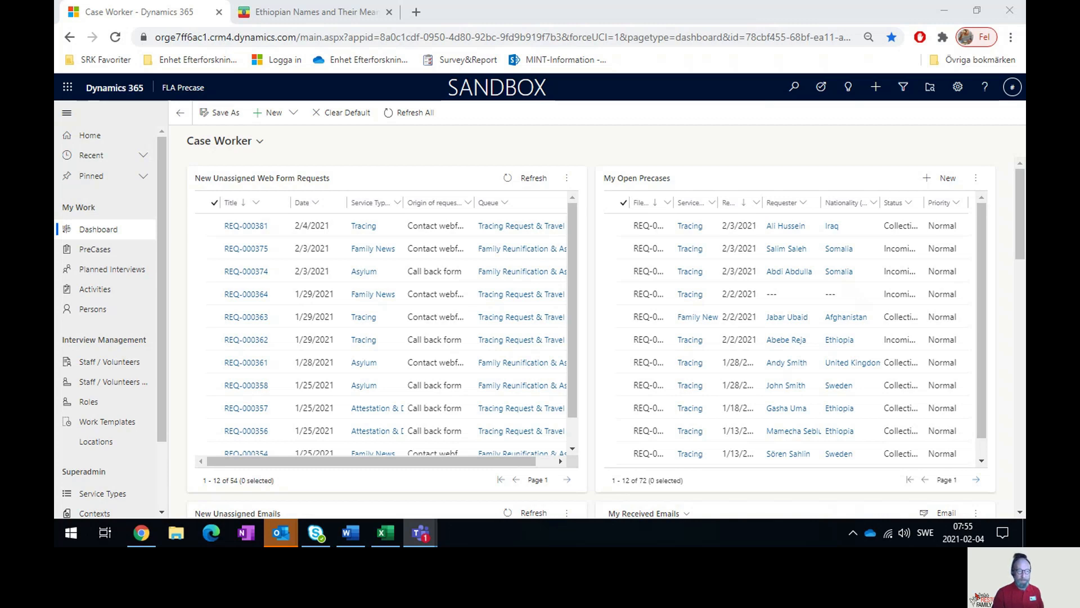
{"action": "left_click", "coordinate": [165, 16]}
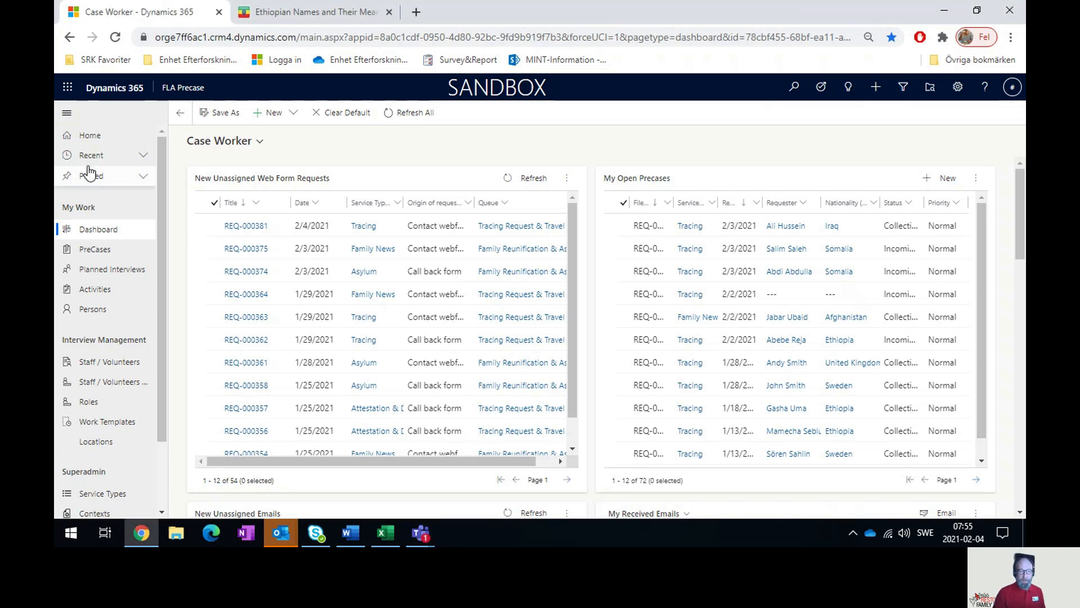
{"action": "left_click", "coordinate": [83, 235]}
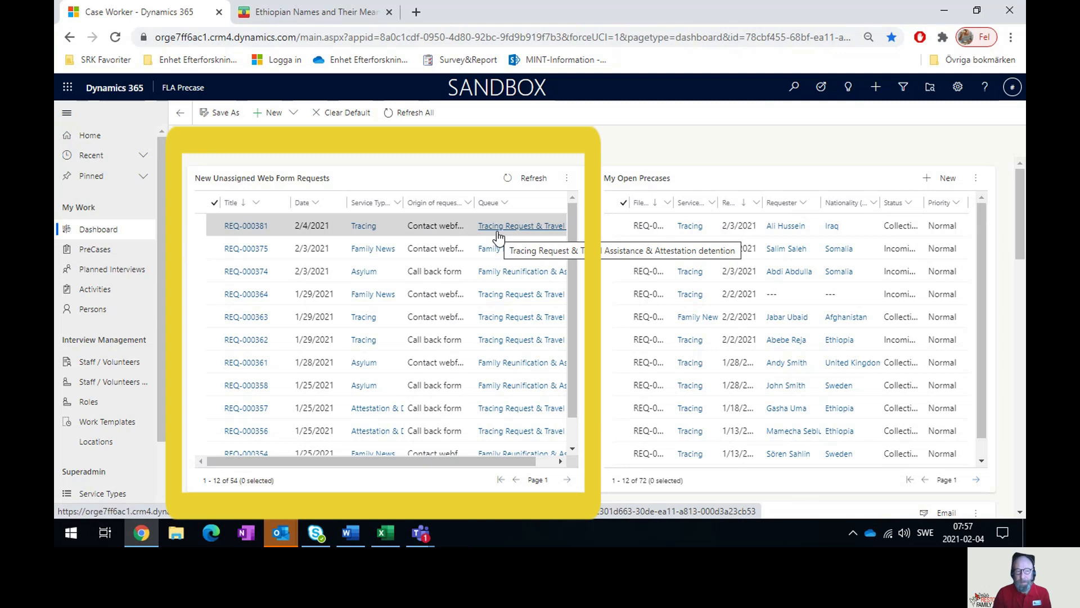
{"action": "left_click", "coordinate": [247, 226]}
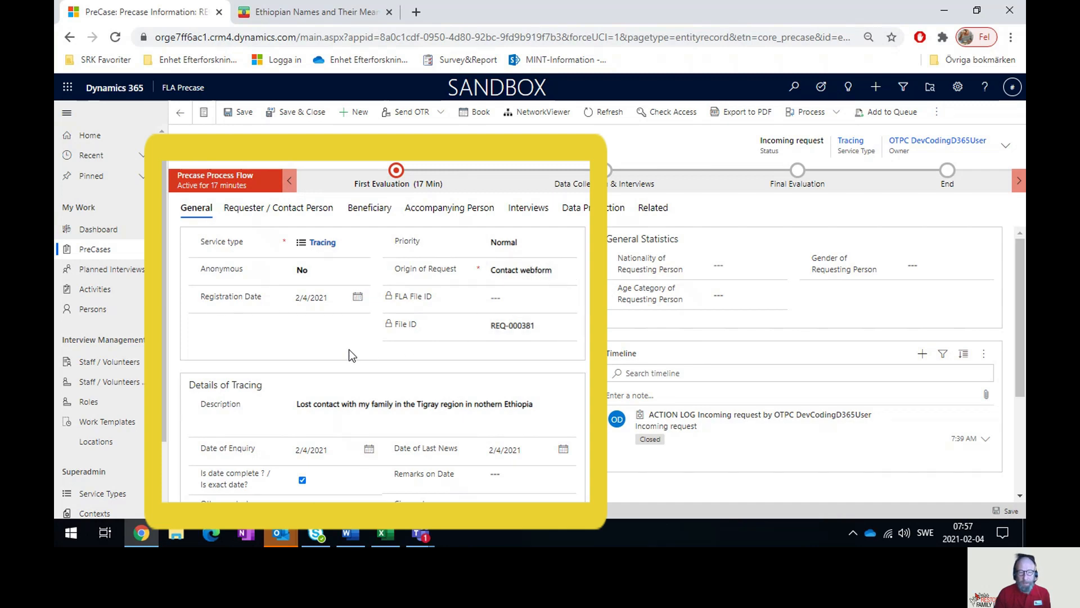
{"action": "scroll", "coordinate": [265, 341], "scroll_direction": "down", "scroll_amount": 1}
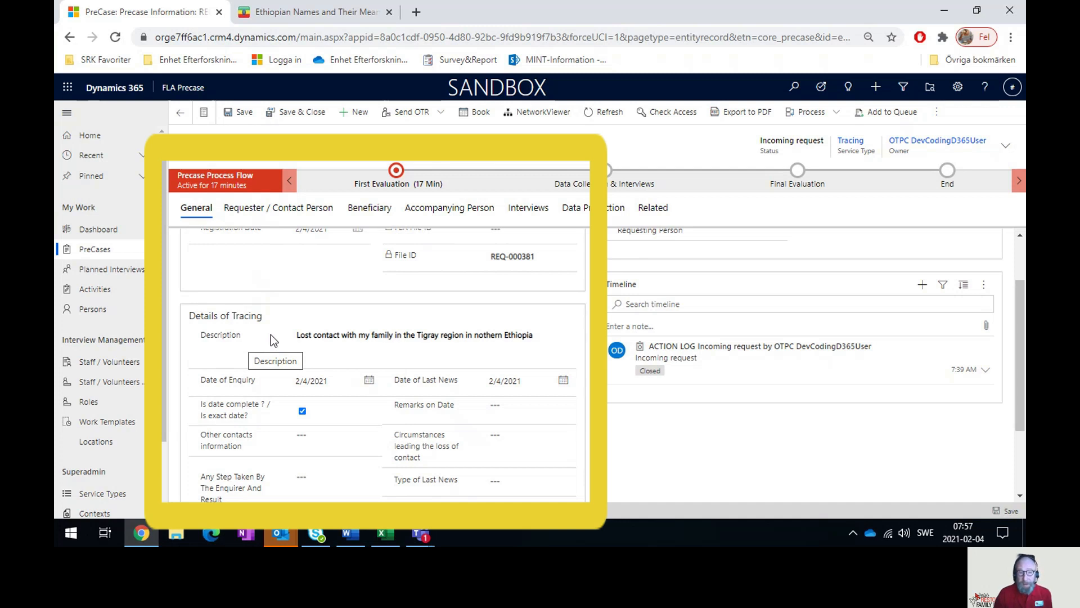
{"action": "scroll", "coordinate": [271, 335], "scroll_direction": "up", "scroll_amount": 1}
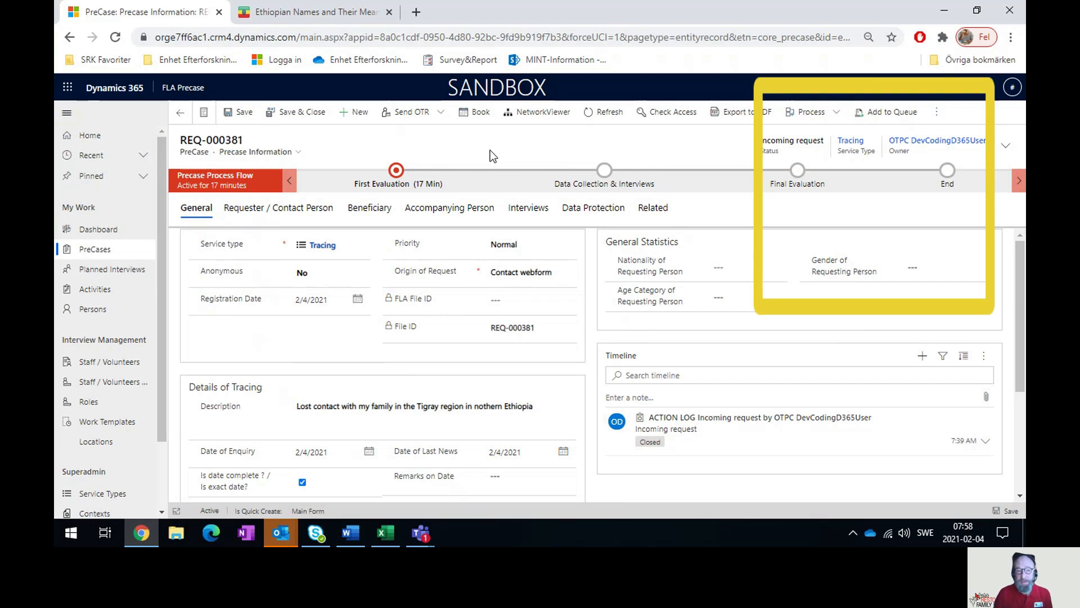
{"action": "left_click", "coordinate": [937, 116]}
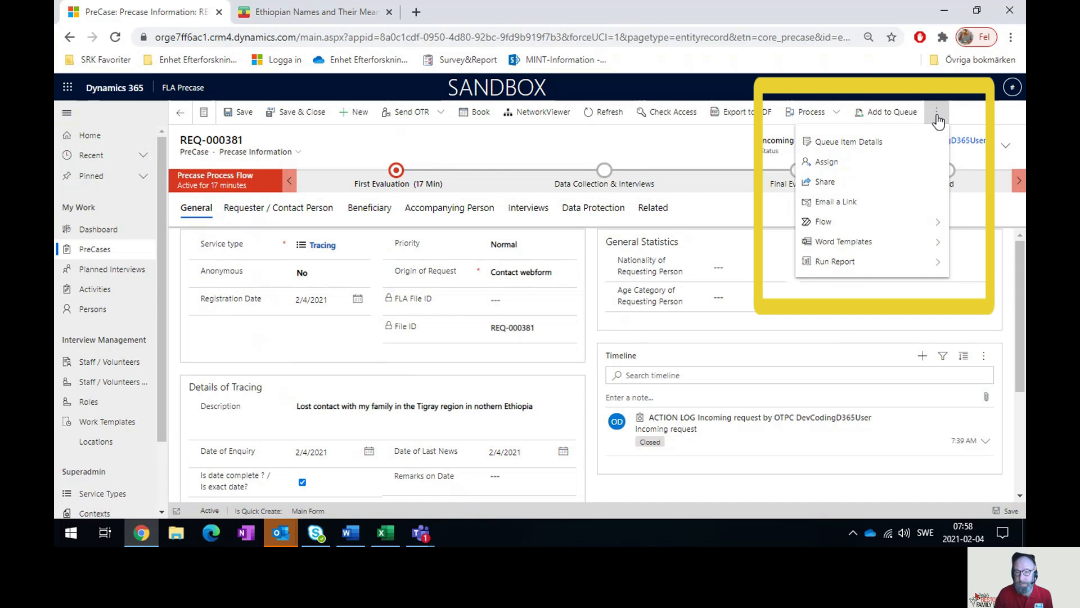
{"action": "left_click", "coordinate": [867, 160]}
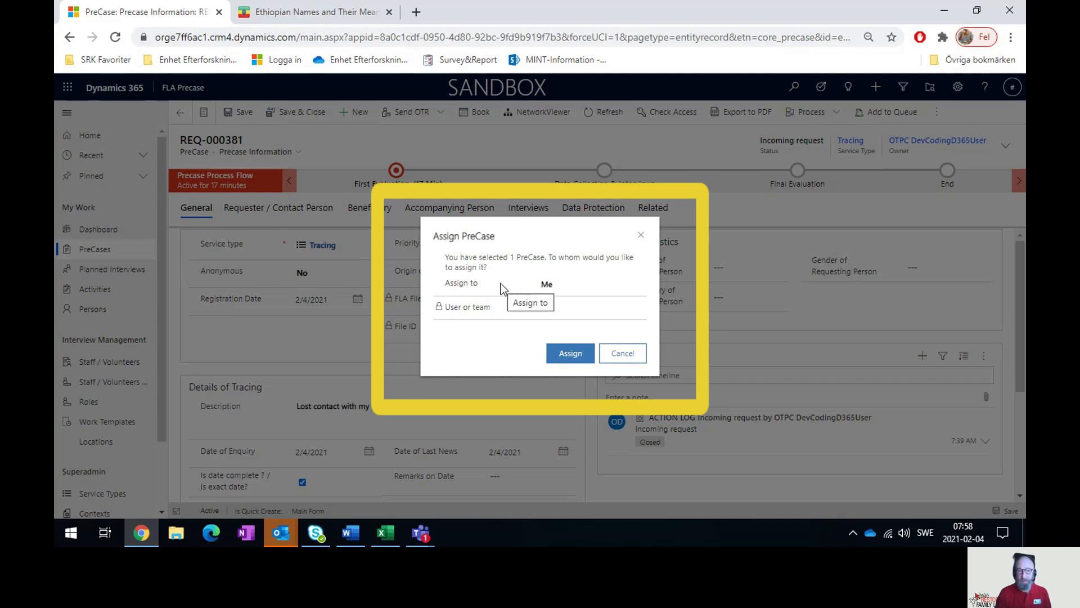
{"action": "left_click", "coordinate": [564, 353]}
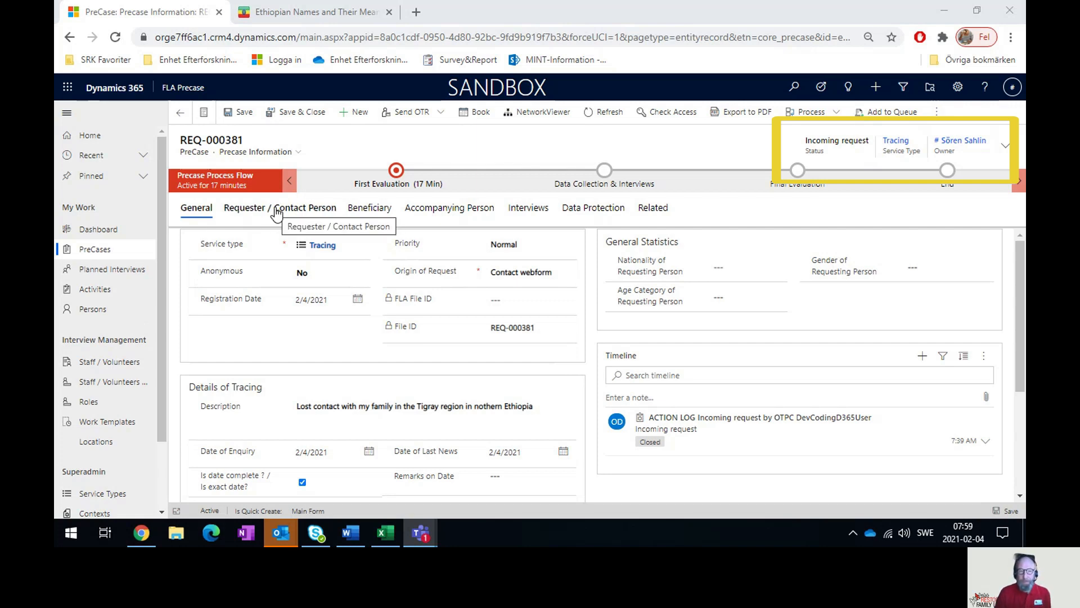
- On the Requester / Contact Person tab, launch the Requester lookup prefilled with name and phone
{"action": "left_click", "coordinate": [257, 210]}
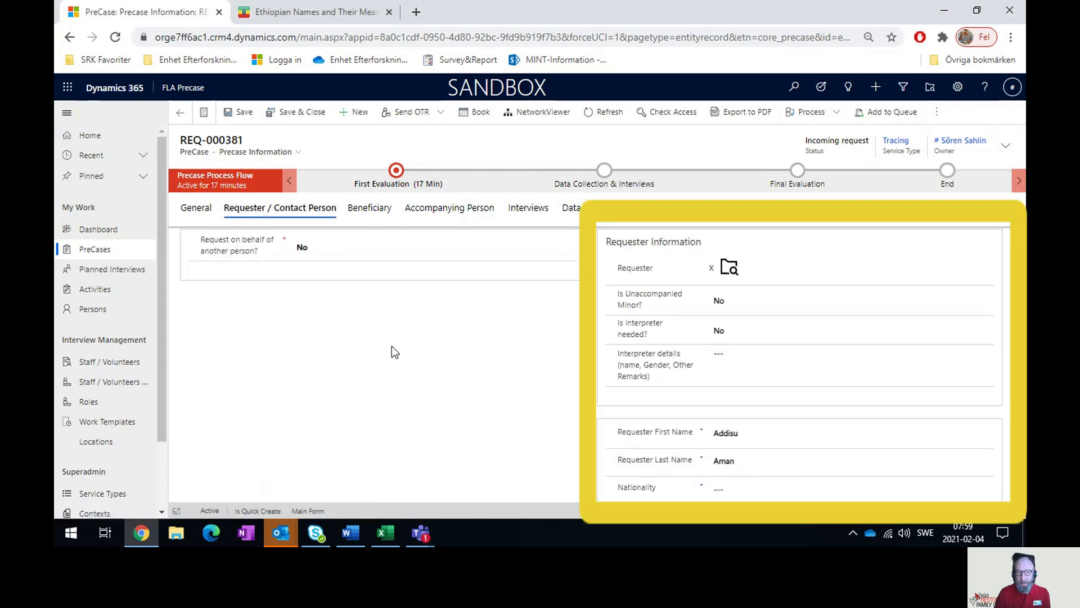
{"action": "scroll", "coordinate": [661, 319], "scroll_direction": "down", "scroll_amount": 3}
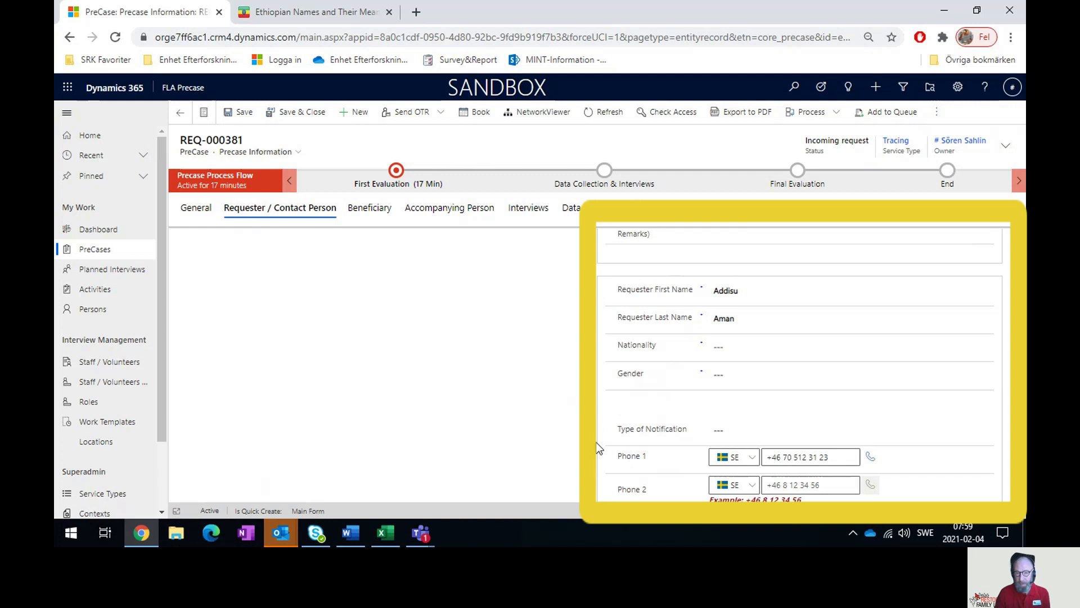
{"action": "scroll", "coordinate": [595, 446], "scroll_direction": "down", "scroll_amount": 2}
{"action": "scroll", "coordinate": [596, 447], "scroll_direction": "up", "scroll_amount": 3}
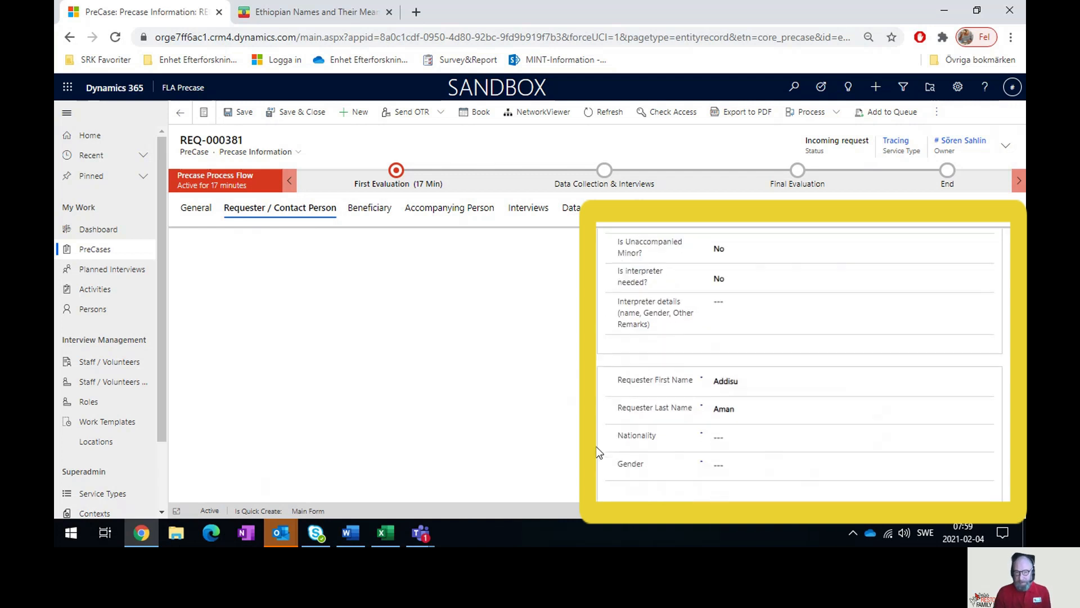
{"action": "scroll", "coordinate": [596, 446], "scroll_direction": "up", "scroll_amount": 1}
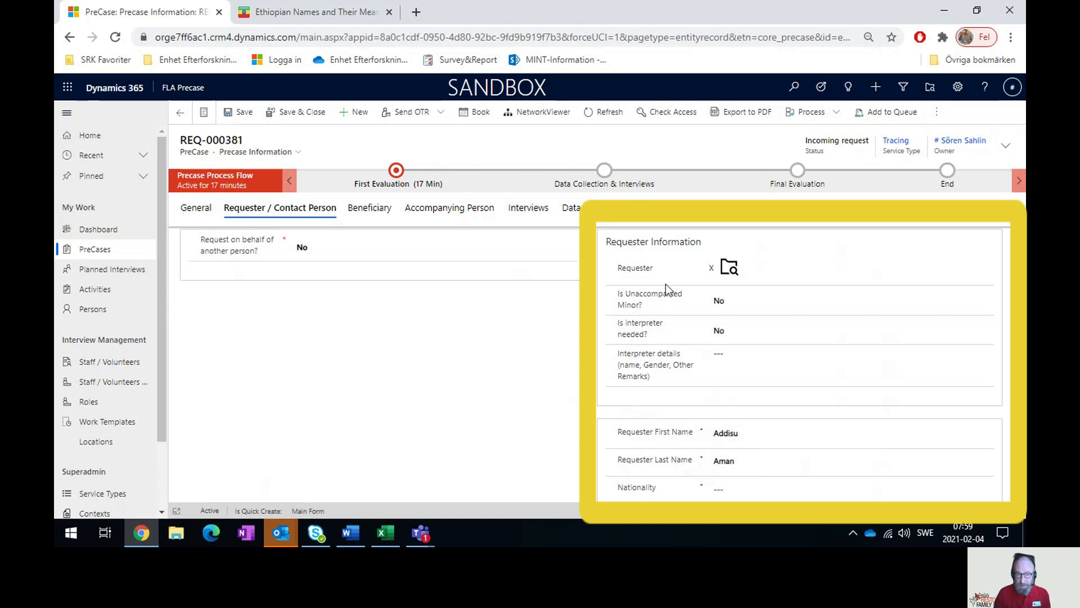
{"action": "left_click", "coordinate": [729, 270]}
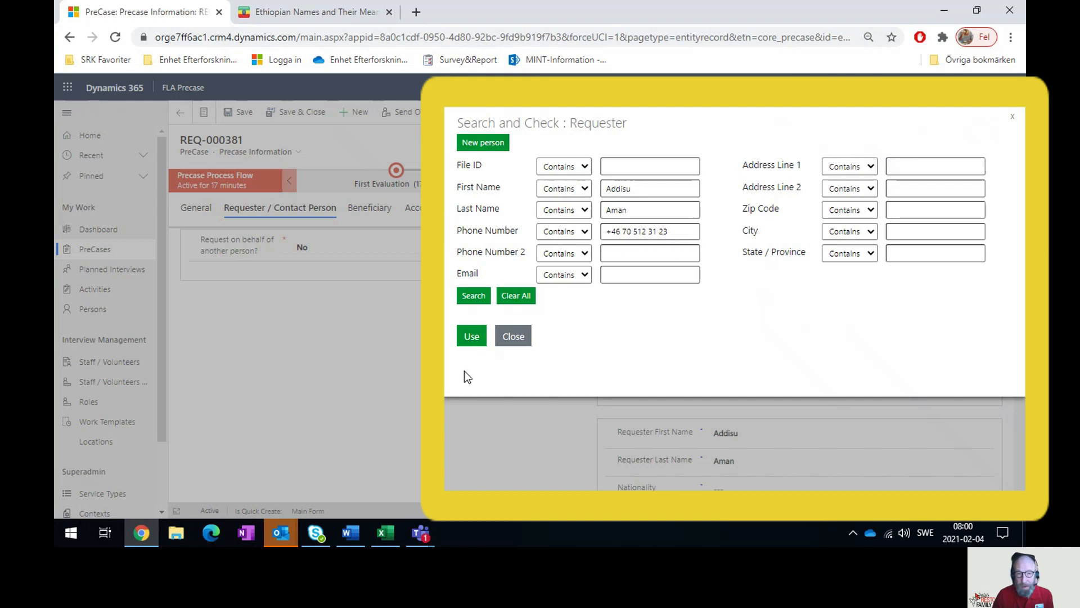
- Search for existing persons matching the requester's name and phone, finding no results
{"action": "left_click", "coordinate": [473, 297]}
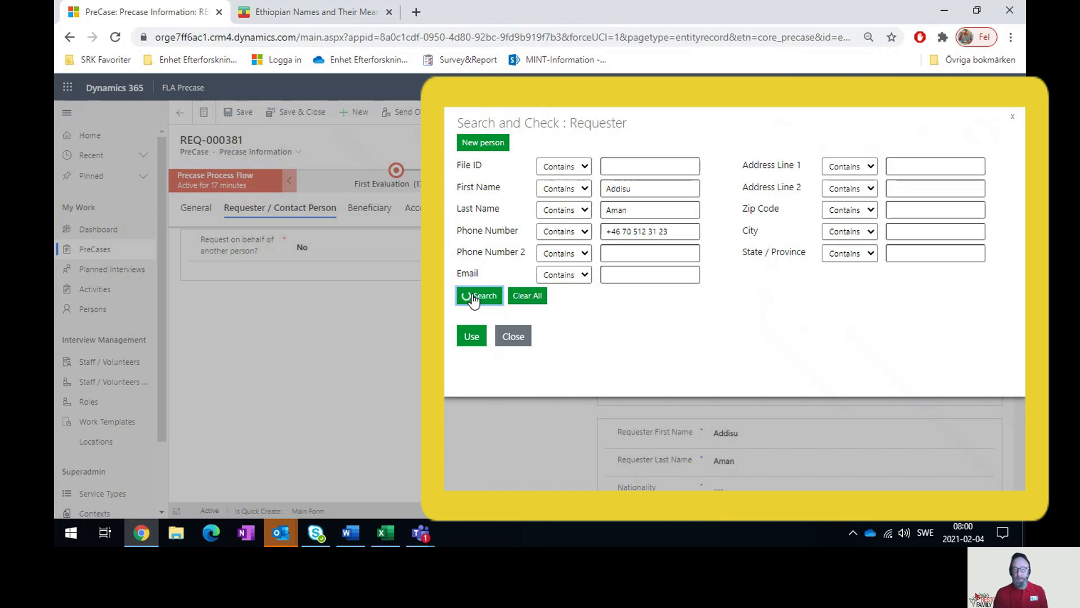
{"action": "mouse_move", "coordinate": [722, 111]}
{"action": "left_mouse_down"}
{"action": "mouse_move", "coordinate": [681, 113]}
{"action": "mouse_move", "coordinate": [689, 93]}
{"action": "mouse_move", "coordinate": [700, 113]}
{"action": "left_mouse_up"}
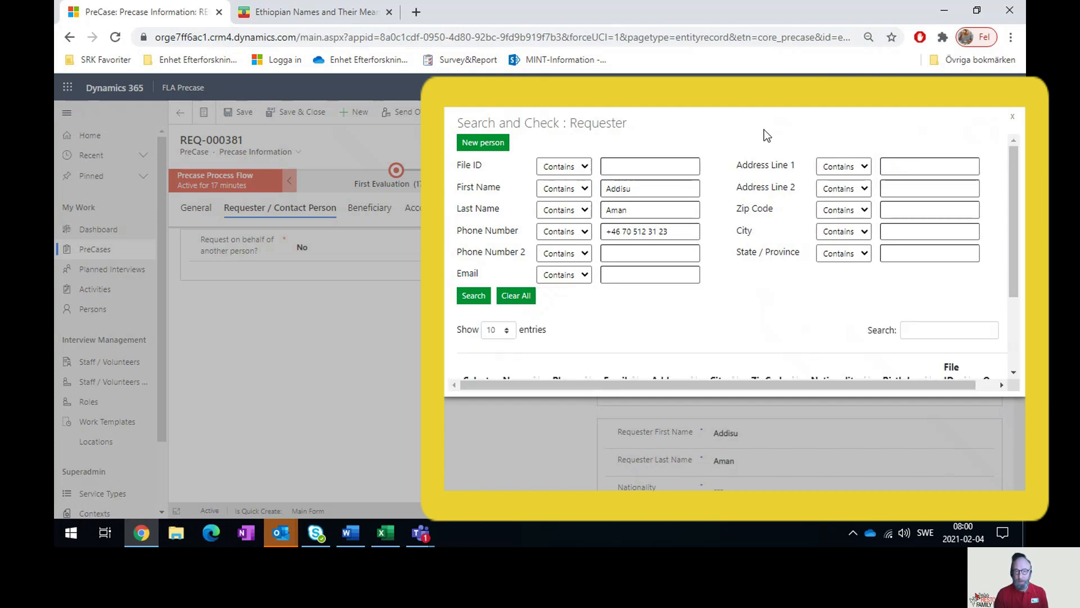
{"action": "left_click_drag", "start_coordinate": [1014, 174], "coordinate": [1015, 242]}
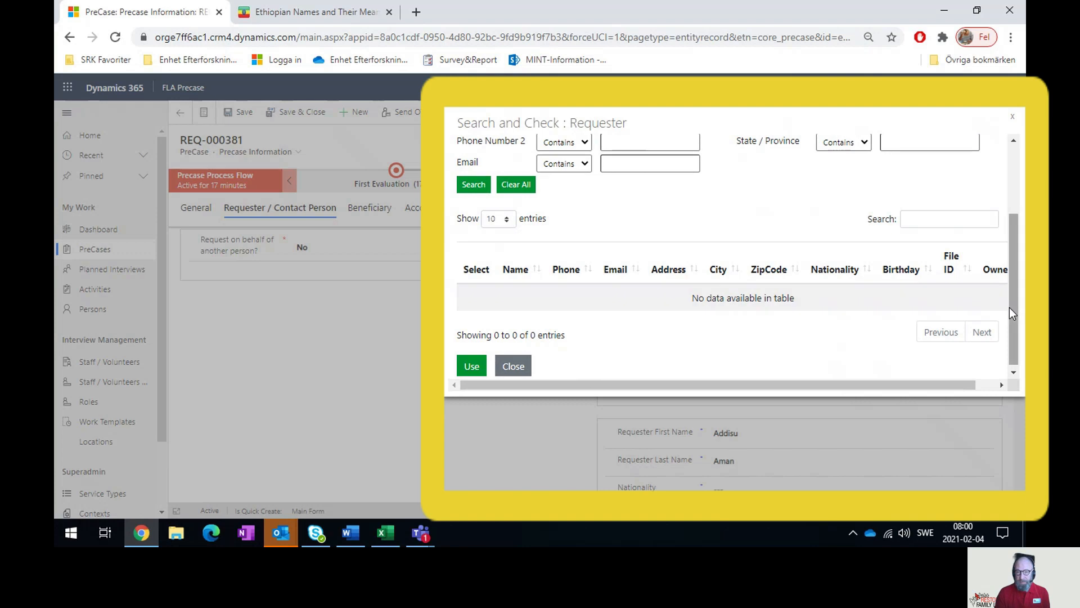
{"action": "left_click_drag", "start_coordinate": [1013, 308], "coordinate": [1015, 239]}
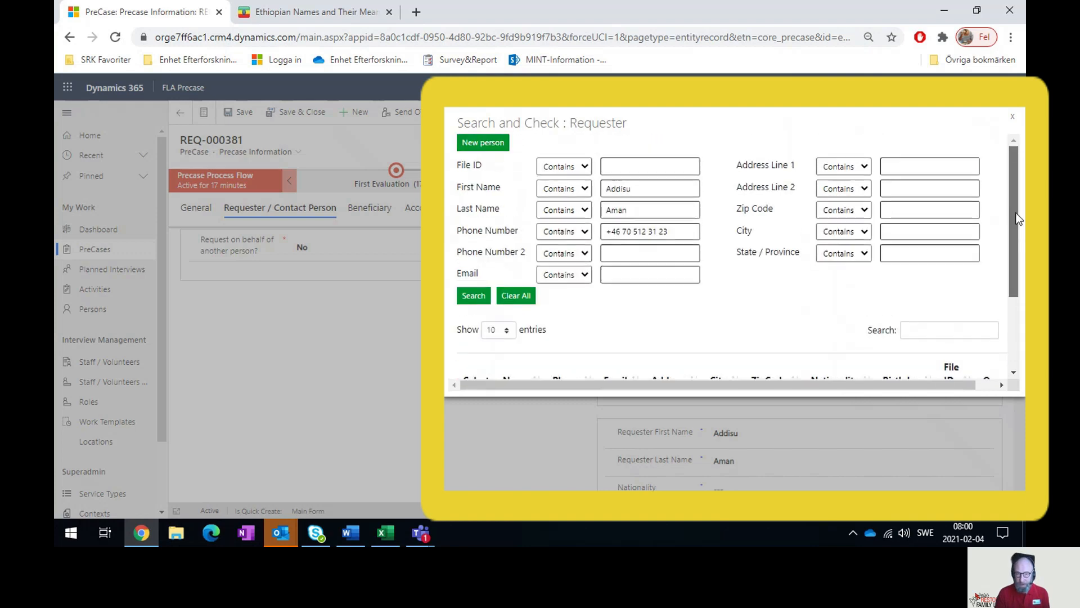
- Create a new person for the requester with gender Male and nationality Ethiopia
{"action": "left_click", "coordinate": [482, 144]}
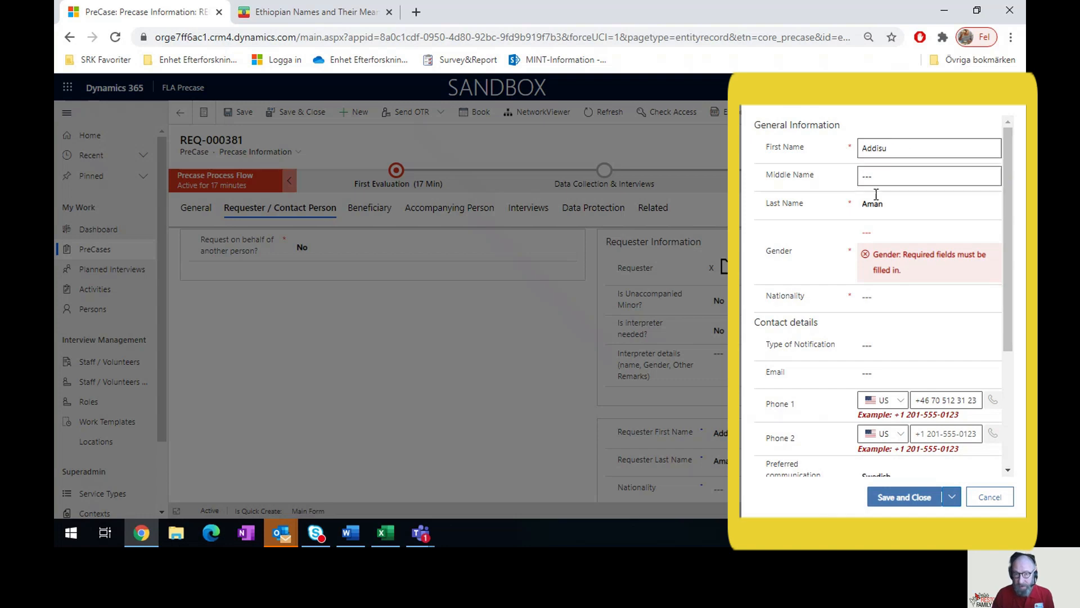
{"action": "left_click", "coordinate": [875, 237]}
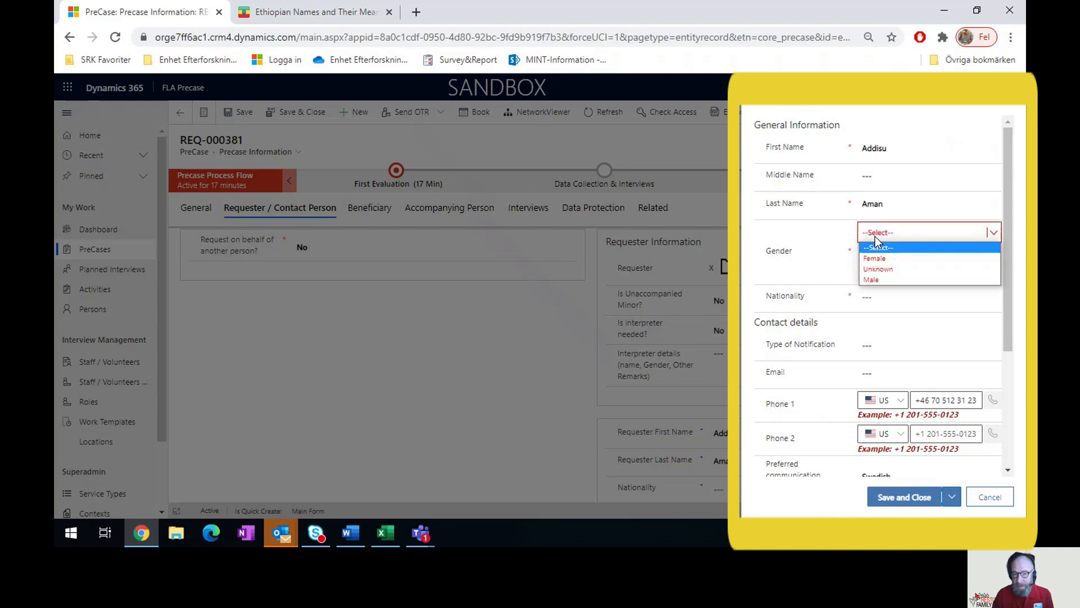
{"action": "left_click", "coordinate": [881, 280]}
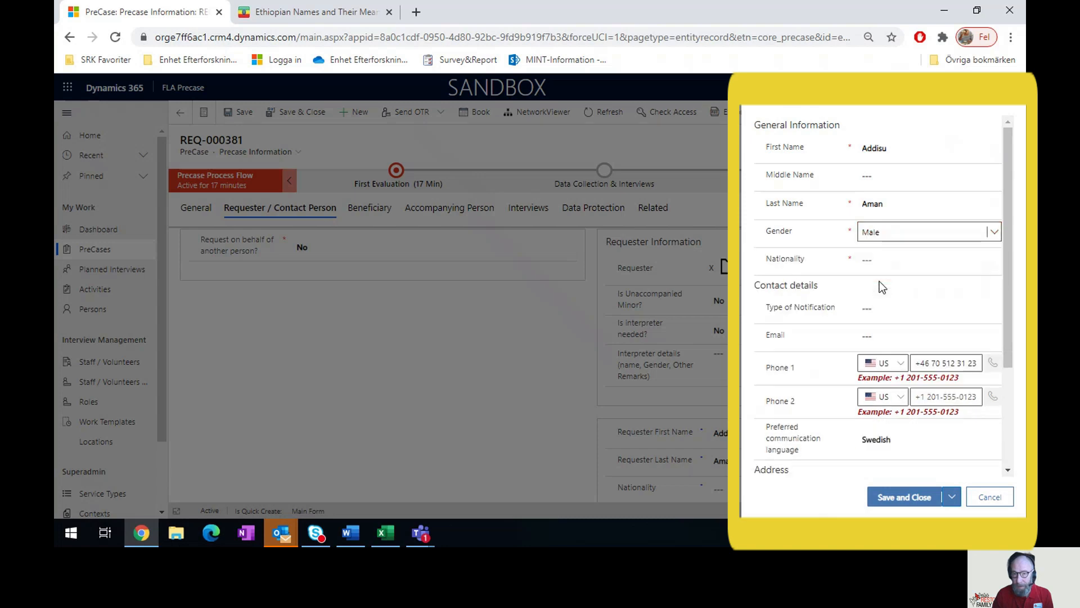
{"action": "left_click", "coordinate": [878, 262]}
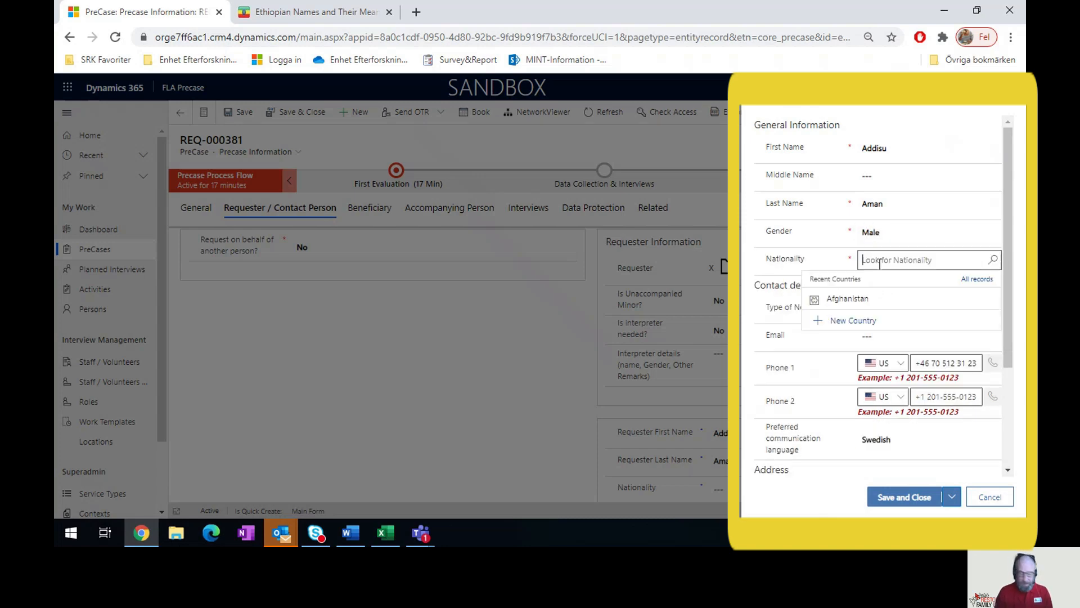
{"action": "type", "text": "ethi"}
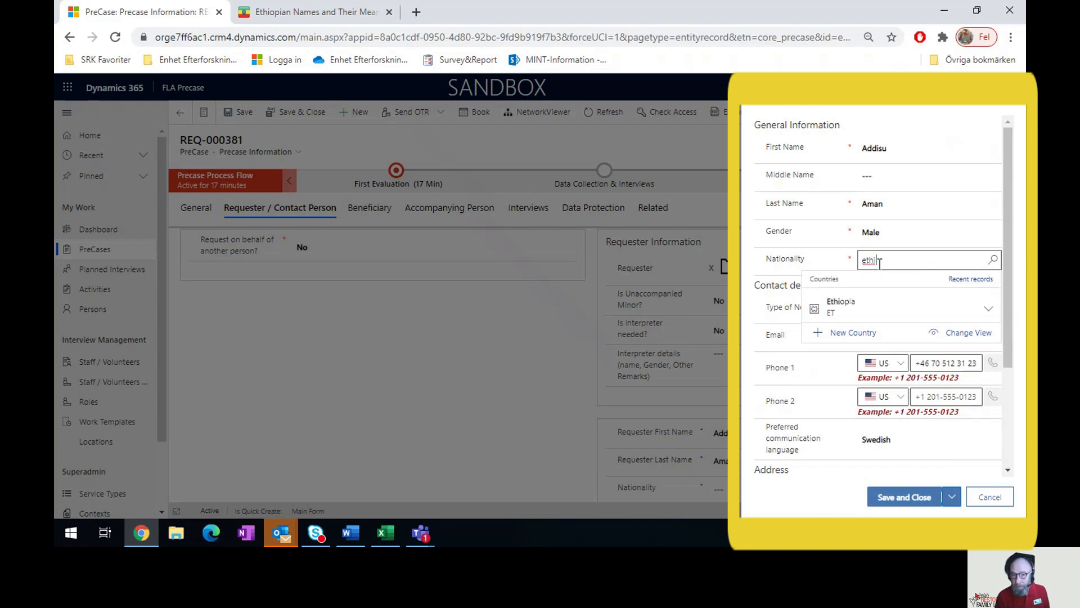
{"action": "left_click", "coordinate": [840, 304]}
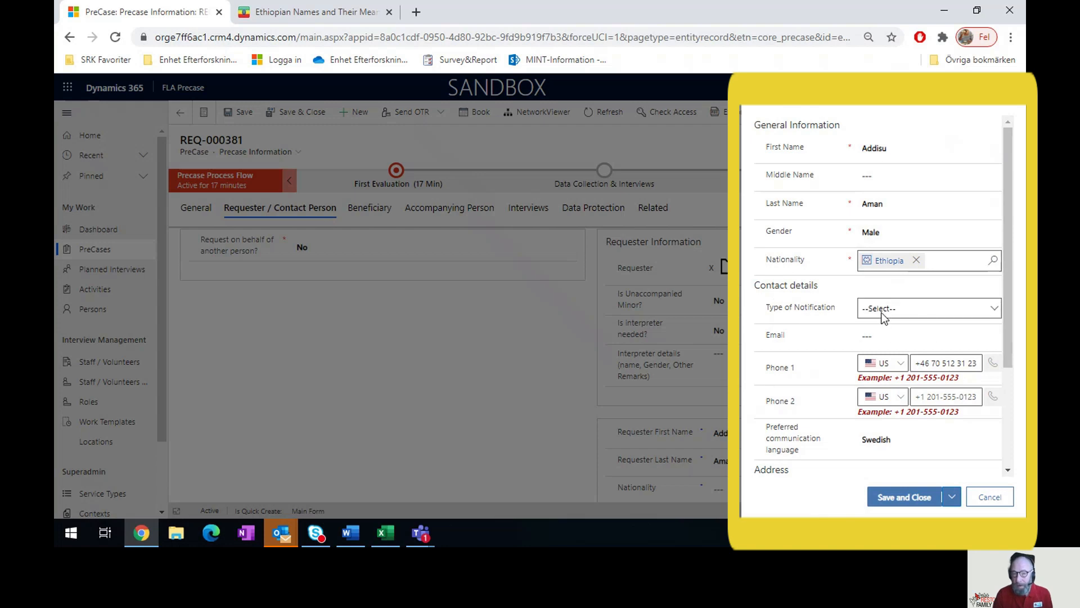
{"action": "scroll", "coordinate": [809, 309], "scroll_direction": "down", "scroll_amount": 2}
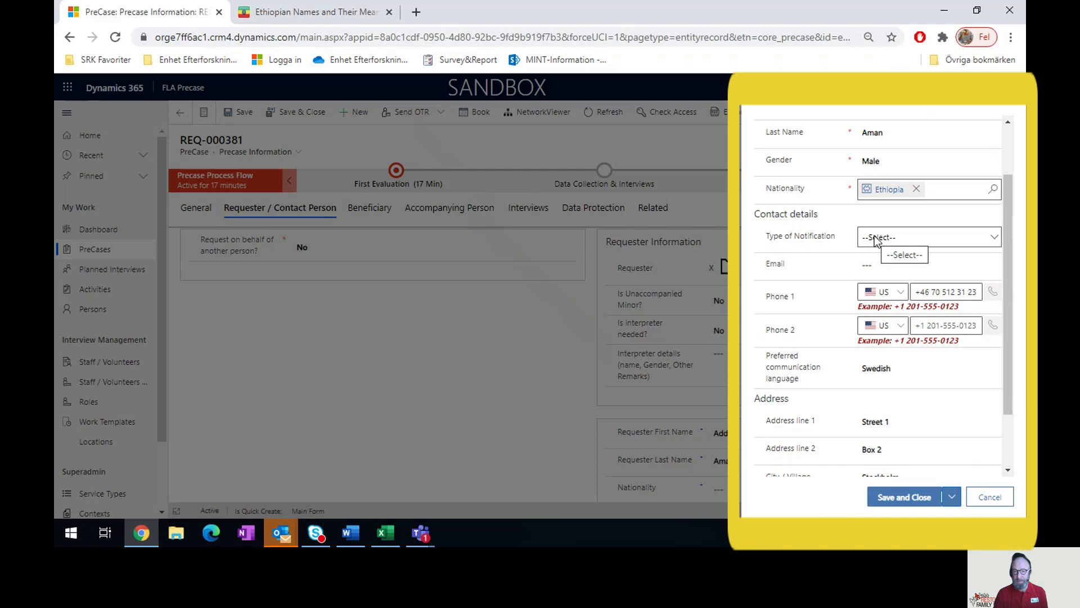
- Set the new requester's Type of Notification to SMS
{"action": "left_click", "coordinate": [875, 239]}
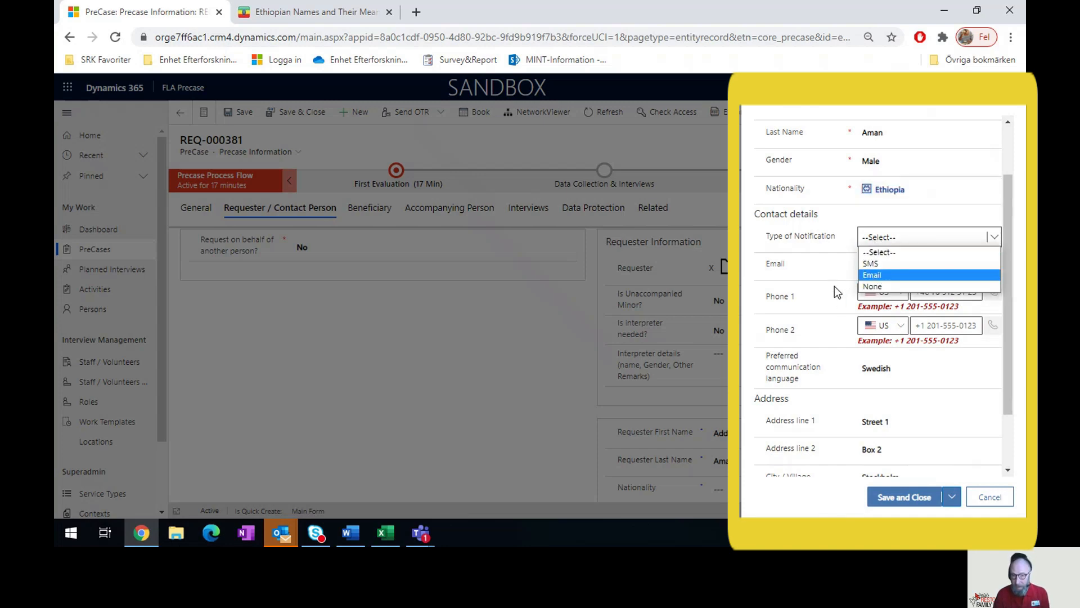
{"action": "scroll", "coordinate": [835, 287], "scroll_direction": "down", "scroll_amount": 1}
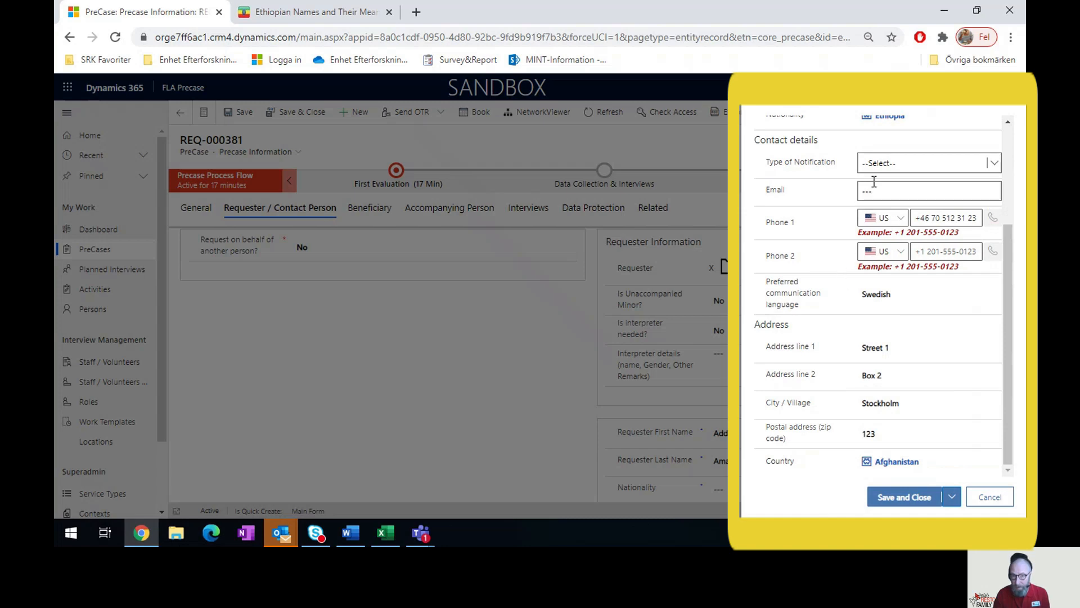
{"action": "left_click", "coordinate": [882, 163]}
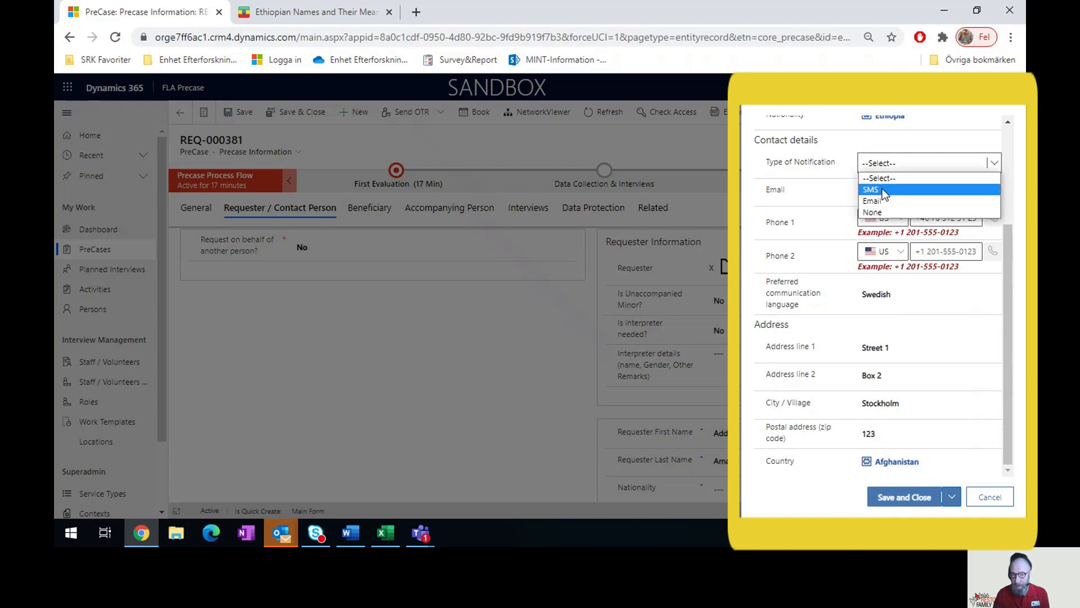
{"action": "left_click", "coordinate": [883, 189]}
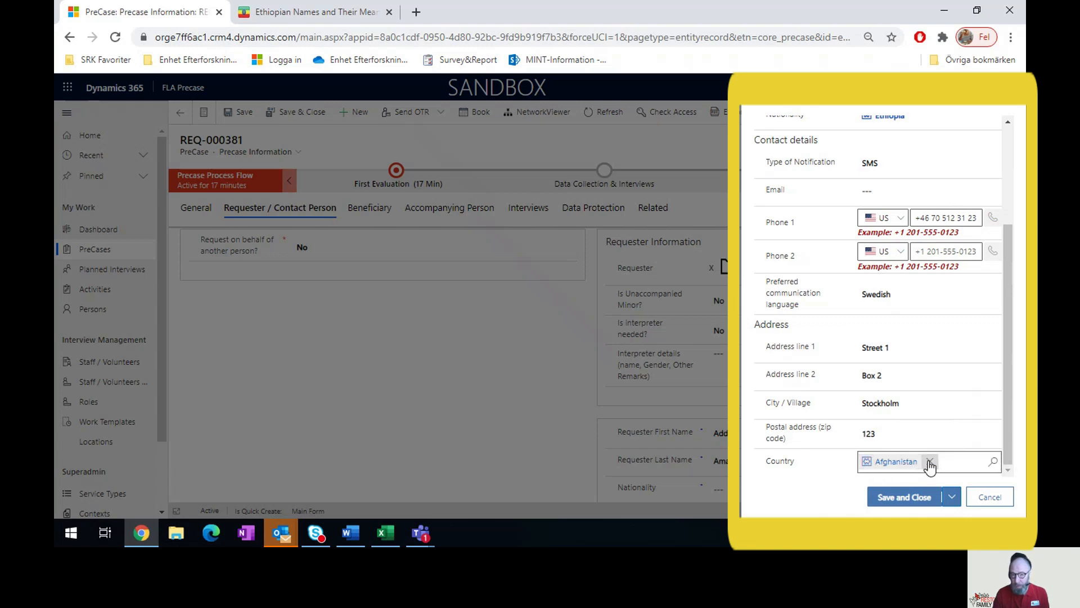
- Replace country Afghanistan with Sweden, save and close the requester, and show the Requester / Contact Person tab
{"action": "left_click", "coordinate": [930, 462]}
{"action": "left_click", "coordinate": [975, 461]}
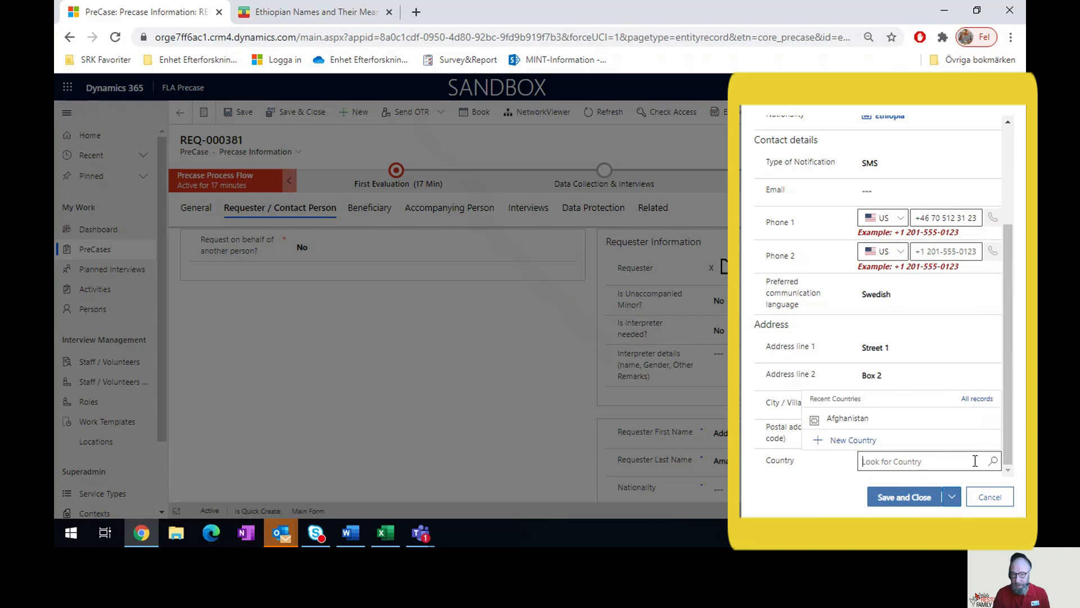
{"action": "type", "text": "swe"}
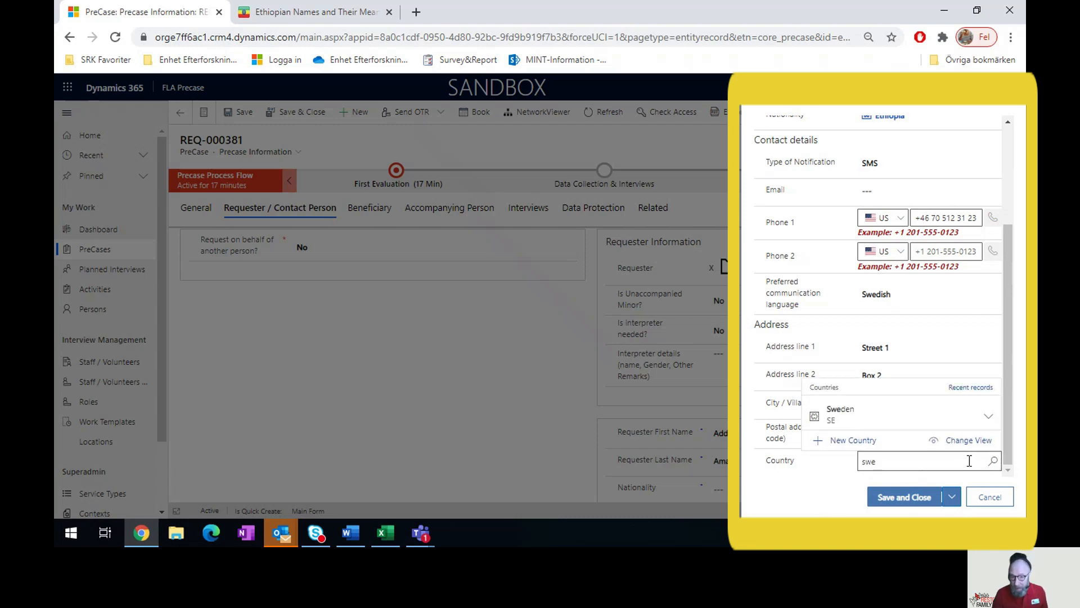
{"action": "left_click", "coordinate": [866, 419]}
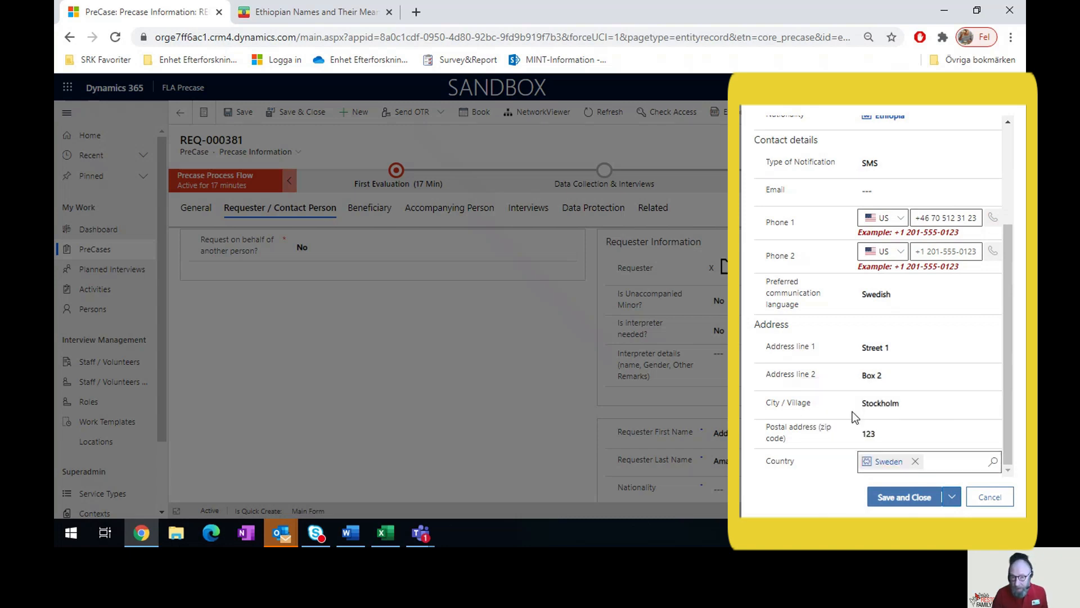
{"action": "left_click", "coordinate": [915, 498]}
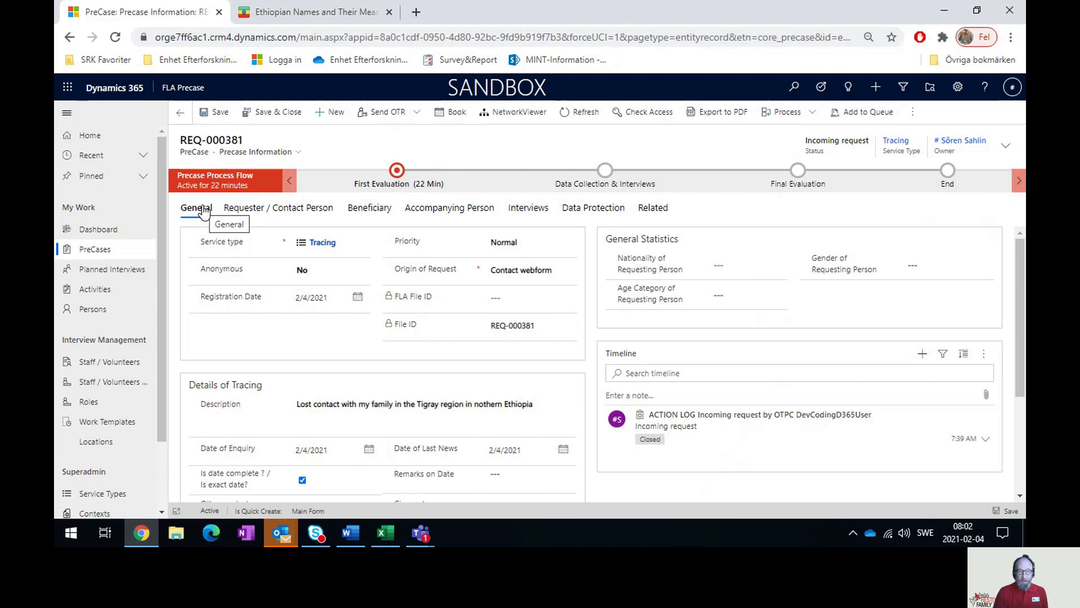
{"action": "left_click", "coordinate": [257, 212]}
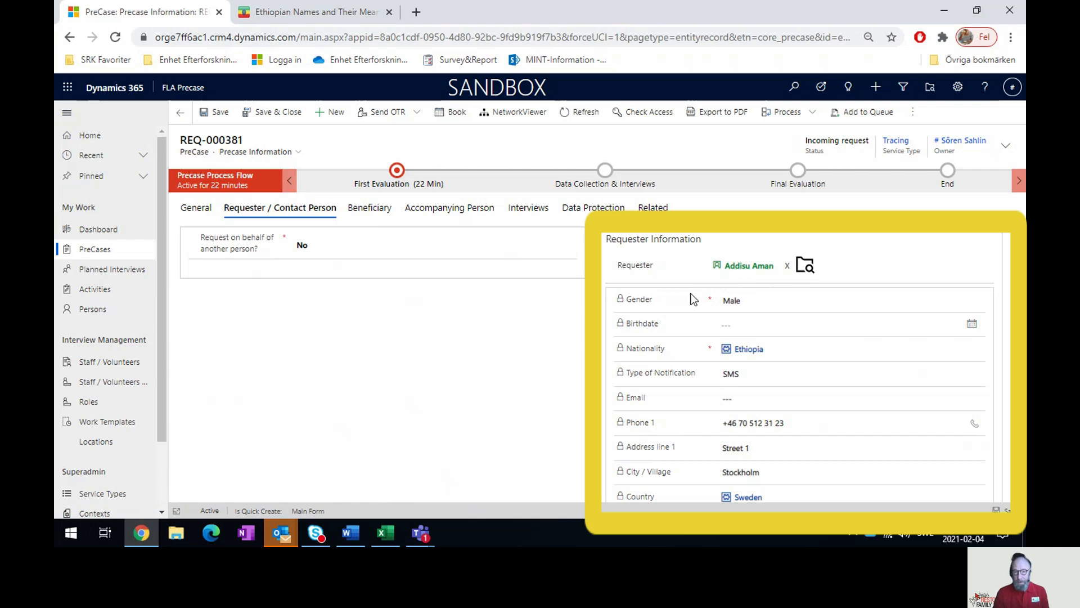
- Review the Requester Information section and open the linked requester's person record
{"action": "scroll", "coordinate": [673, 285], "scroll_direction": "down", "scroll_amount": 3}
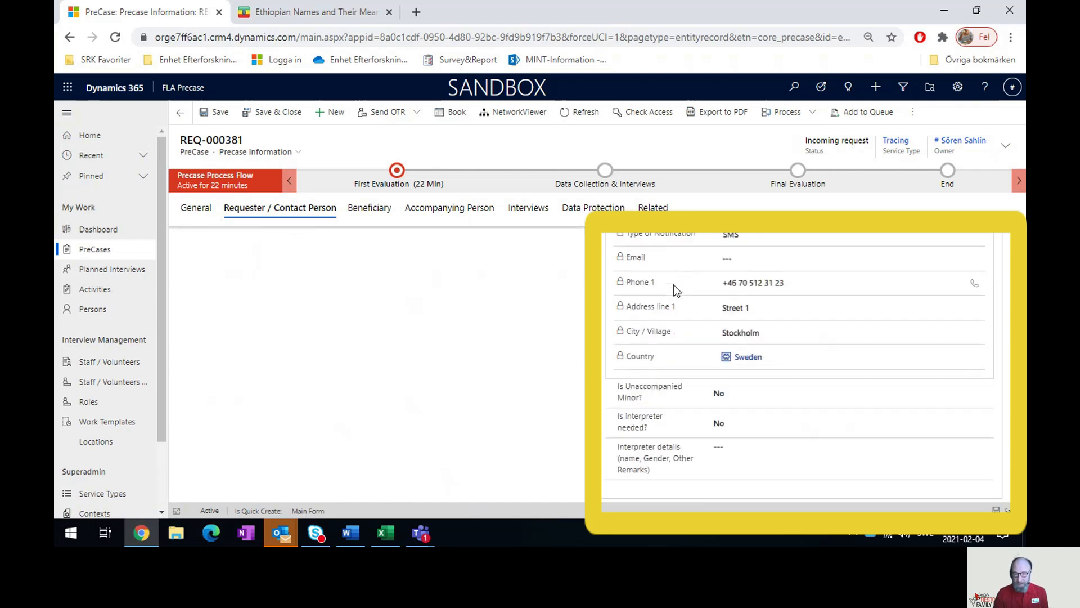
{"action": "scroll", "coordinate": [673, 285], "scroll_direction": "up", "scroll_amount": 3}
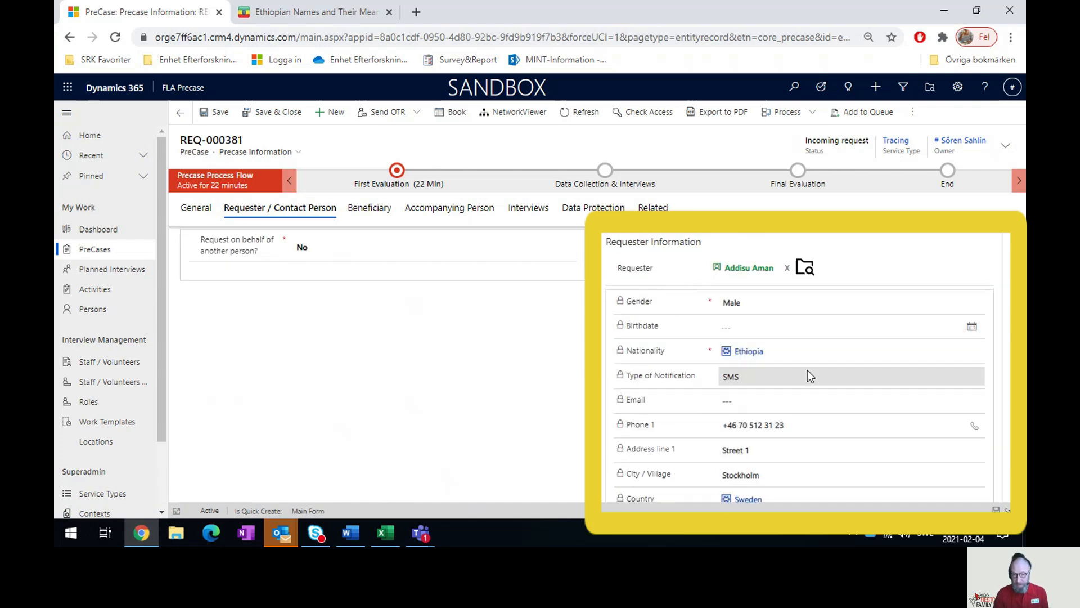
{"action": "left_click", "coordinate": [748, 268]}
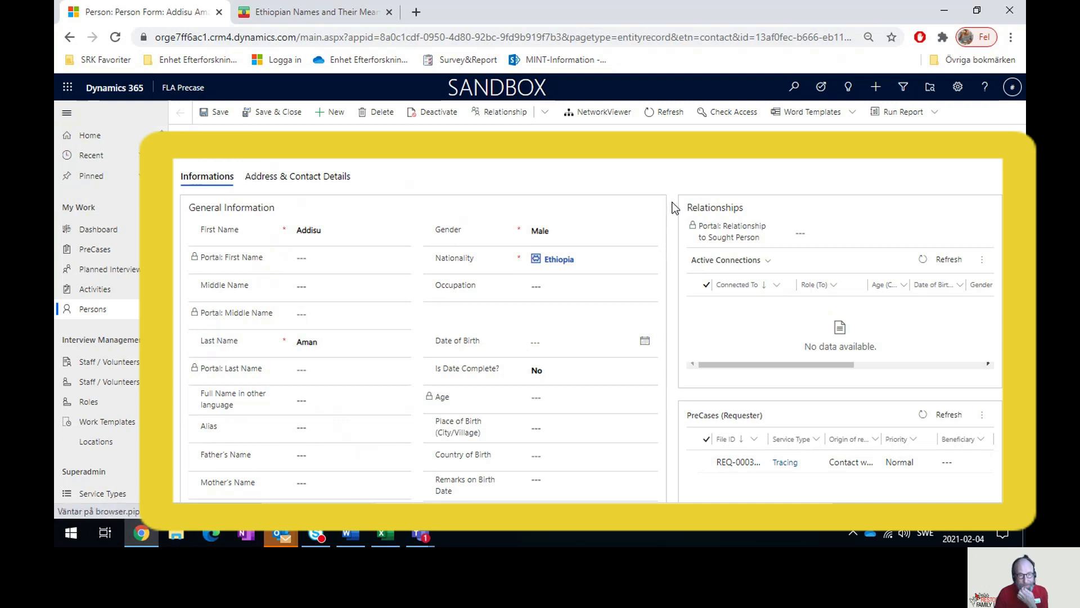
- Check the person's Informations and Address & Contact Details tabs, ending back on Informations
{"action": "scroll", "coordinate": [675, 208], "scroll_direction": "down", "scroll_amount": 3}
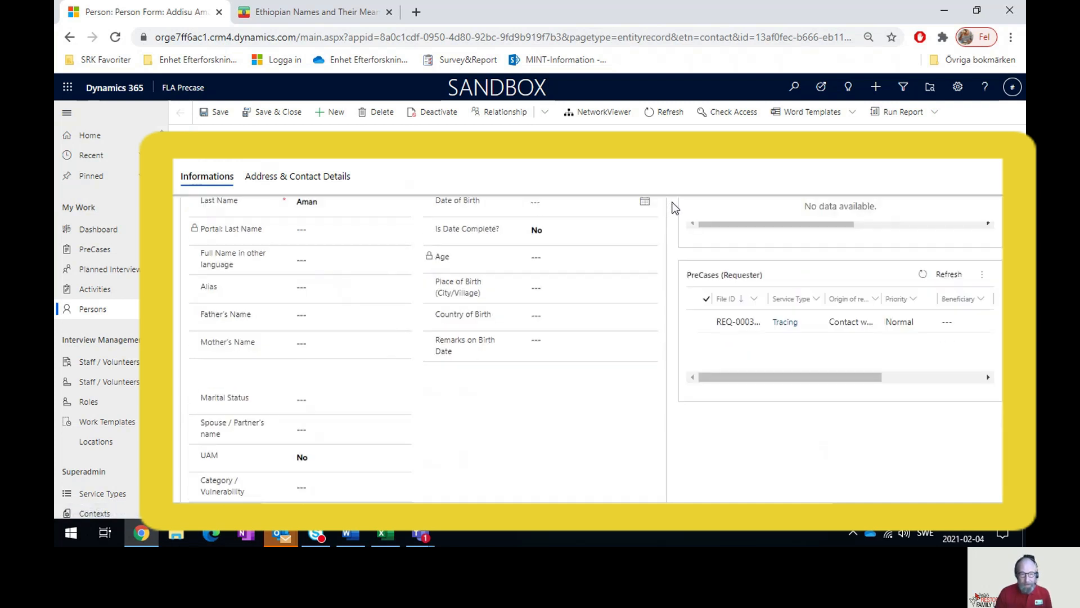
{"action": "scroll", "coordinate": [675, 208], "scroll_direction": "up", "scroll_amount": 3}
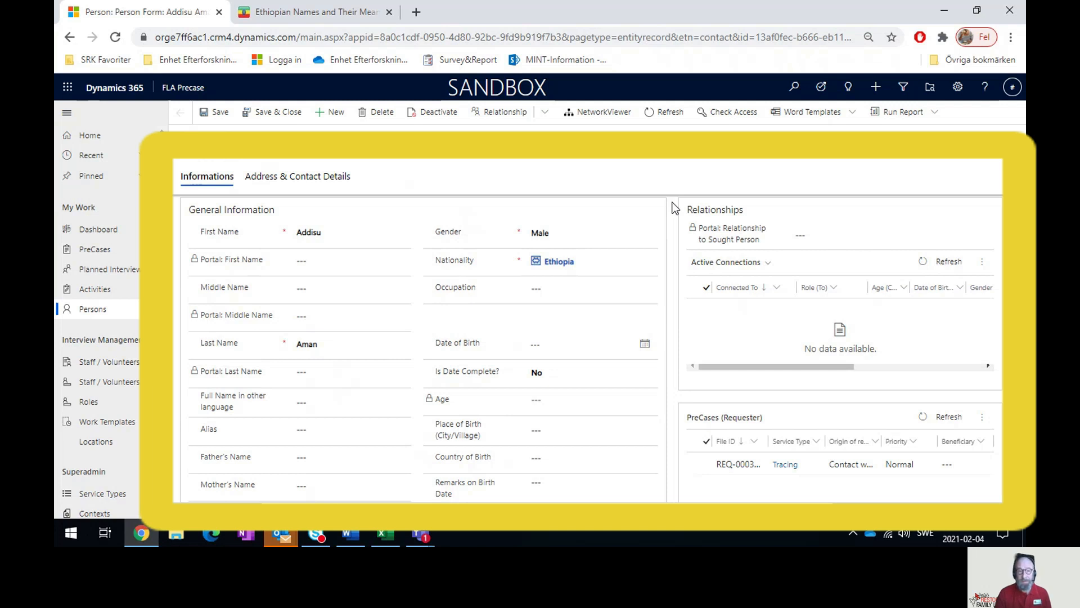
{"action": "left_click", "coordinate": [261, 177]}
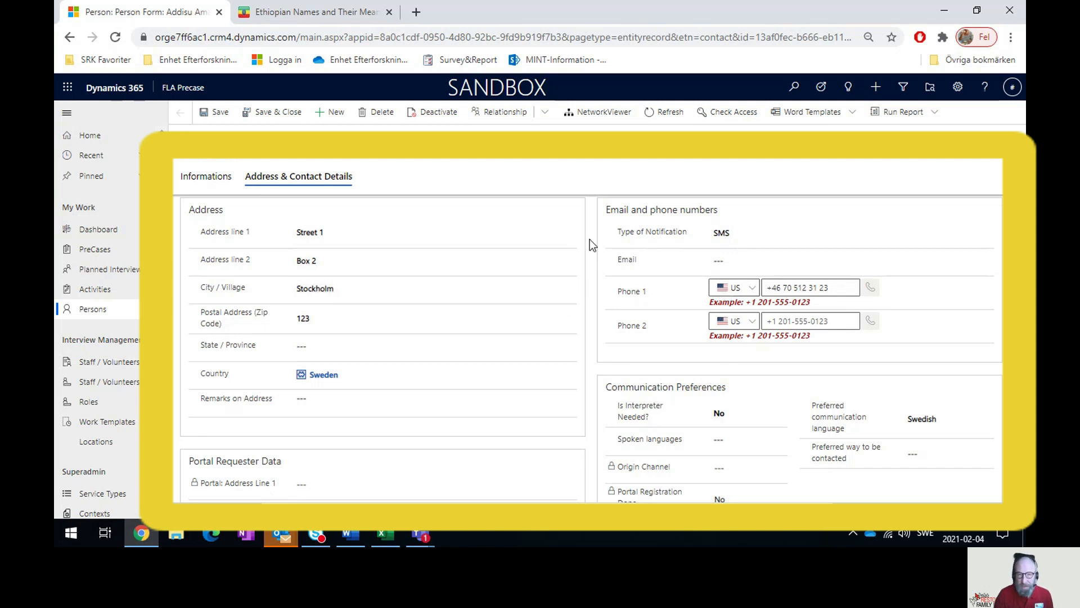
{"action": "scroll", "coordinate": [589, 239], "scroll_direction": "down", "scroll_amount": 1}
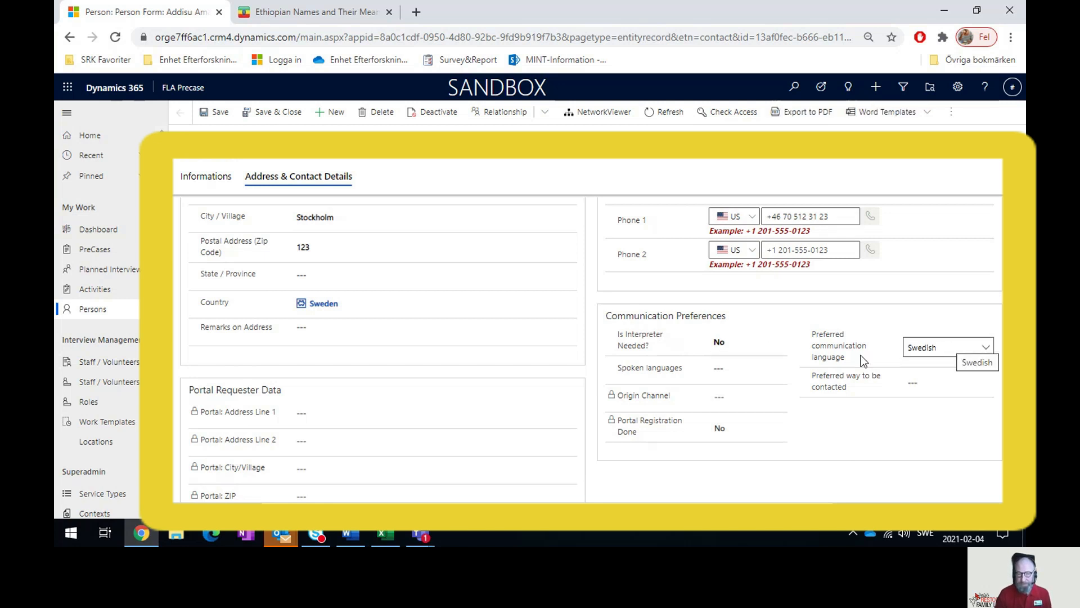
{"action": "scroll", "coordinate": [589, 367], "scroll_direction": "up", "scroll_amount": 1}
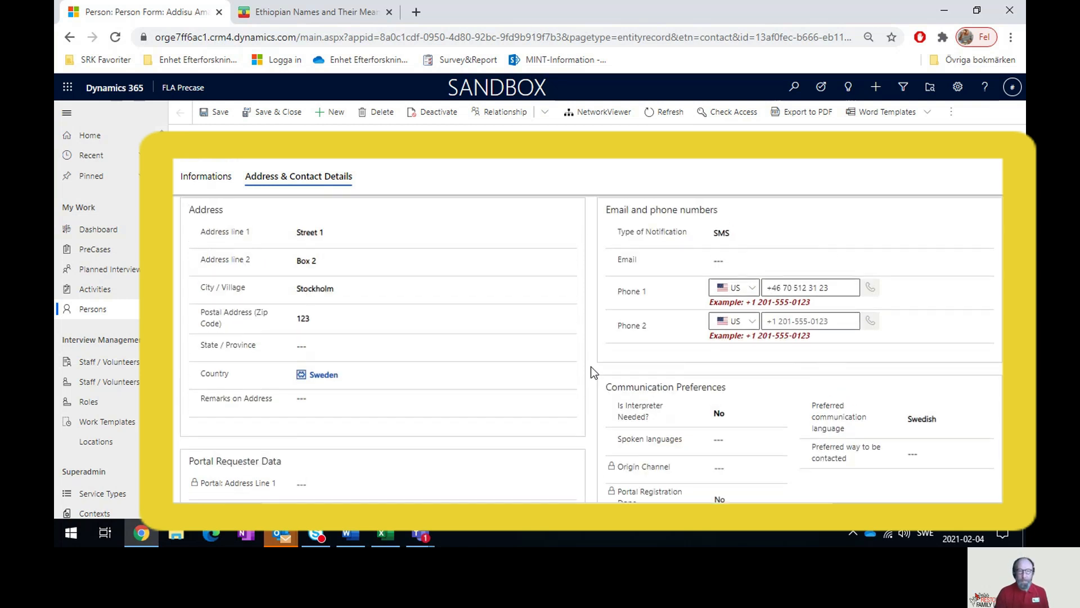
{"action": "left_click", "coordinate": [206, 179]}
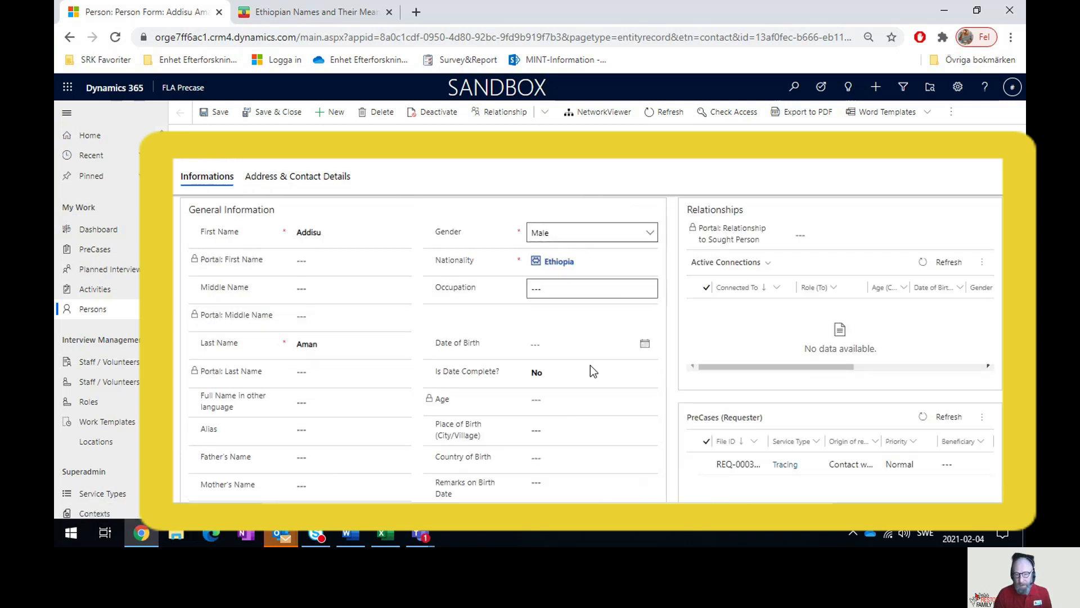
{"action": "left_click", "coordinate": [736, 464]}
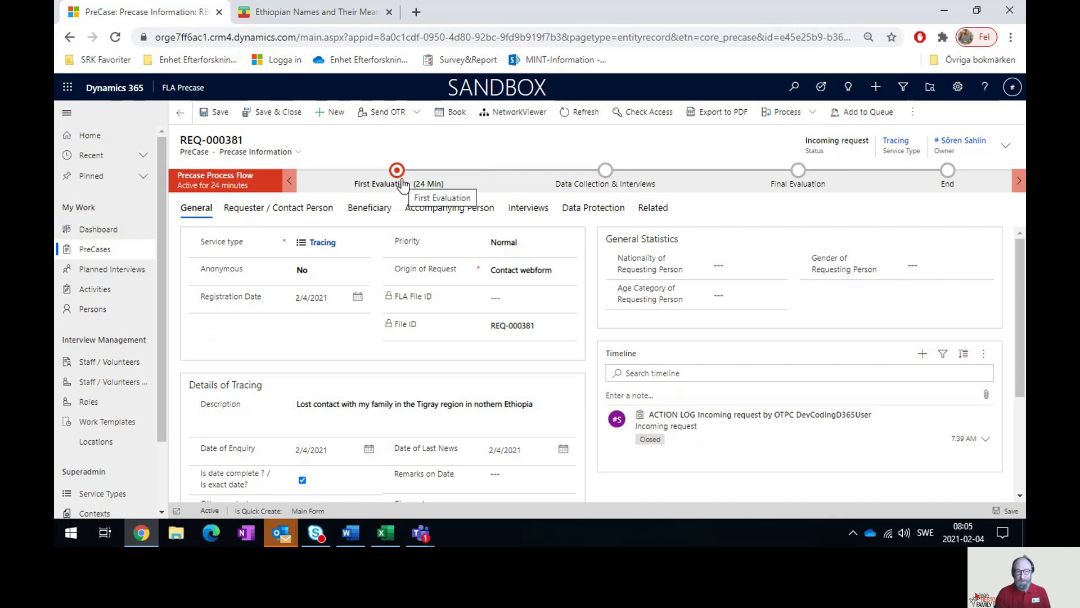
{"action": "left_click", "coordinate": [732, 265]}
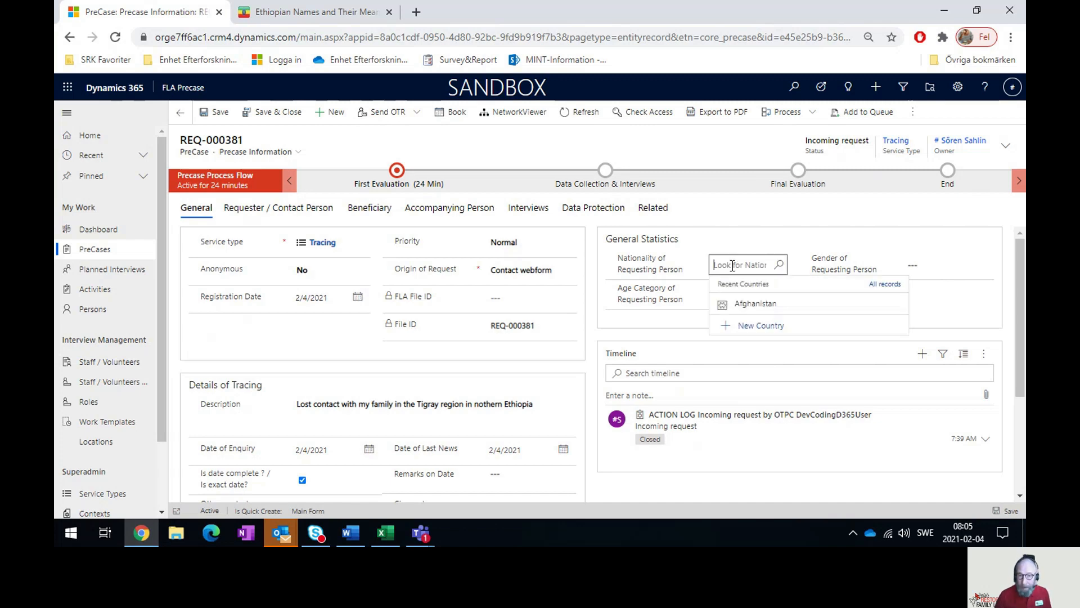
{"action": "type", "text": "ethiopia"}
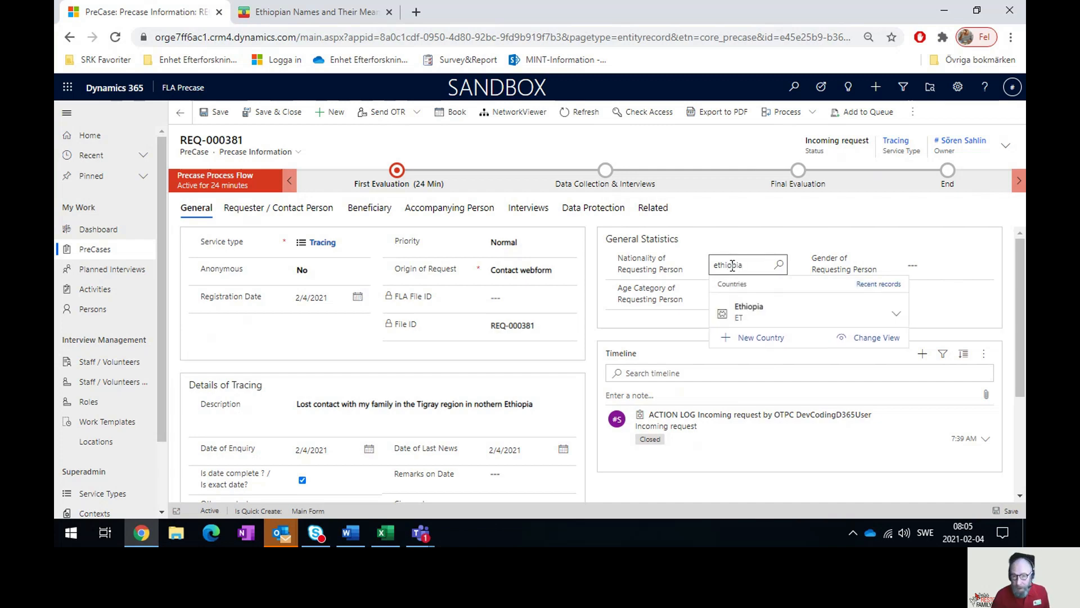
{"action": "left_click", "coordinate": [775, 316]}
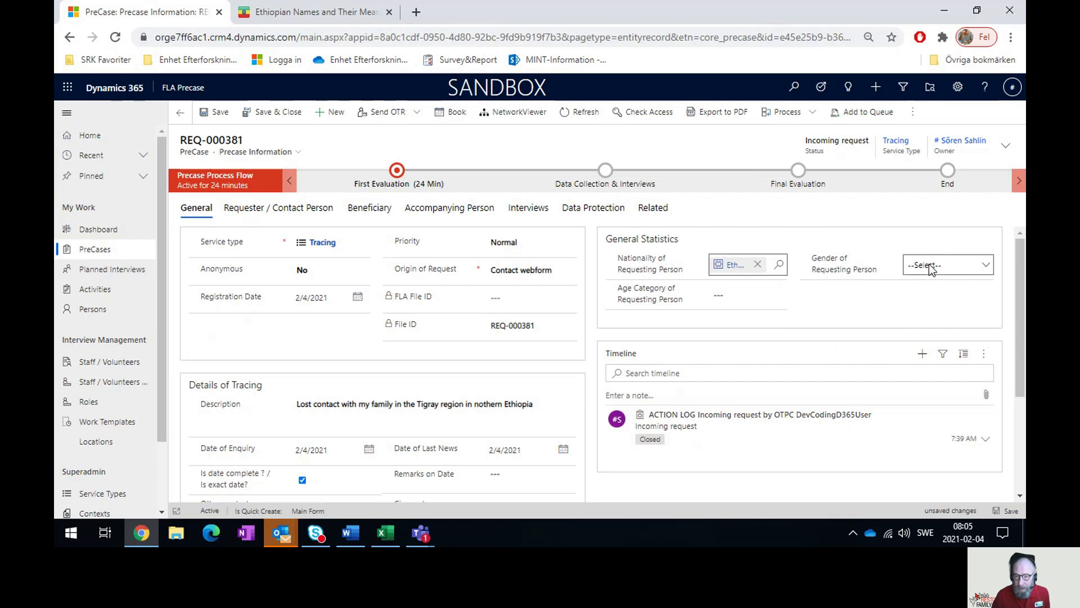
{"action": "left_click", "coordinate": [925, 265]}
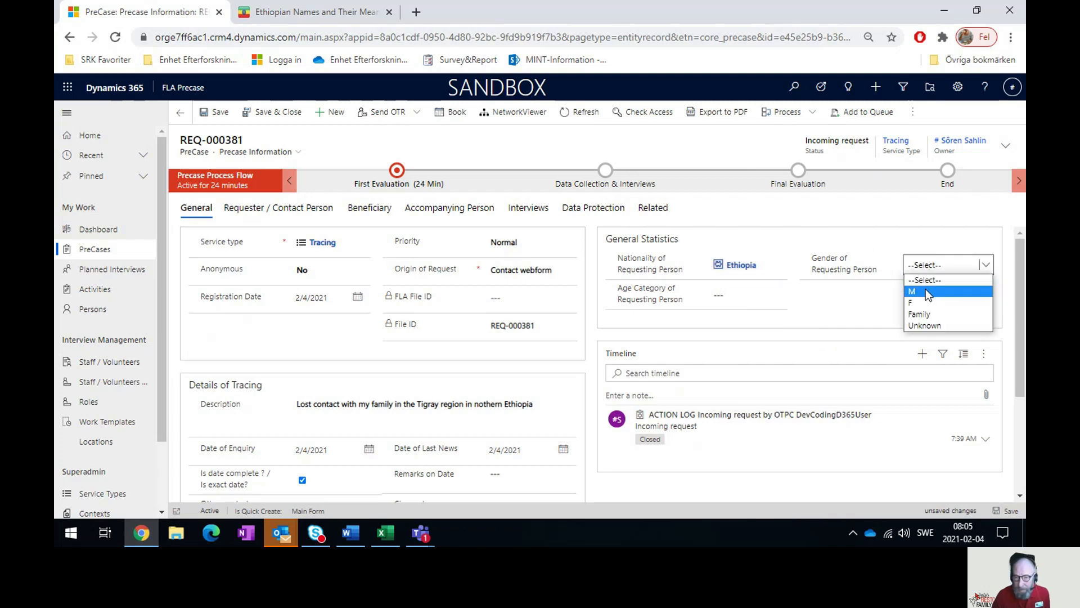
{"action": "left_click", "coordinate": [926, 291]}
{"action": "left_click", "coordinate": [726, 294]}
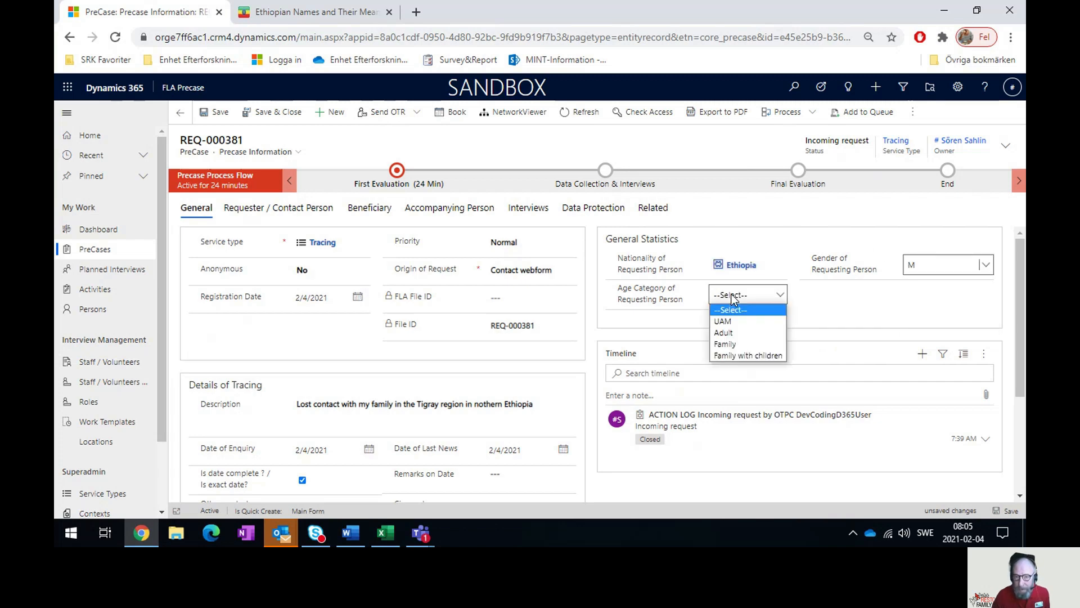
{"action": "left_click", "coordinate": [738, 332]}
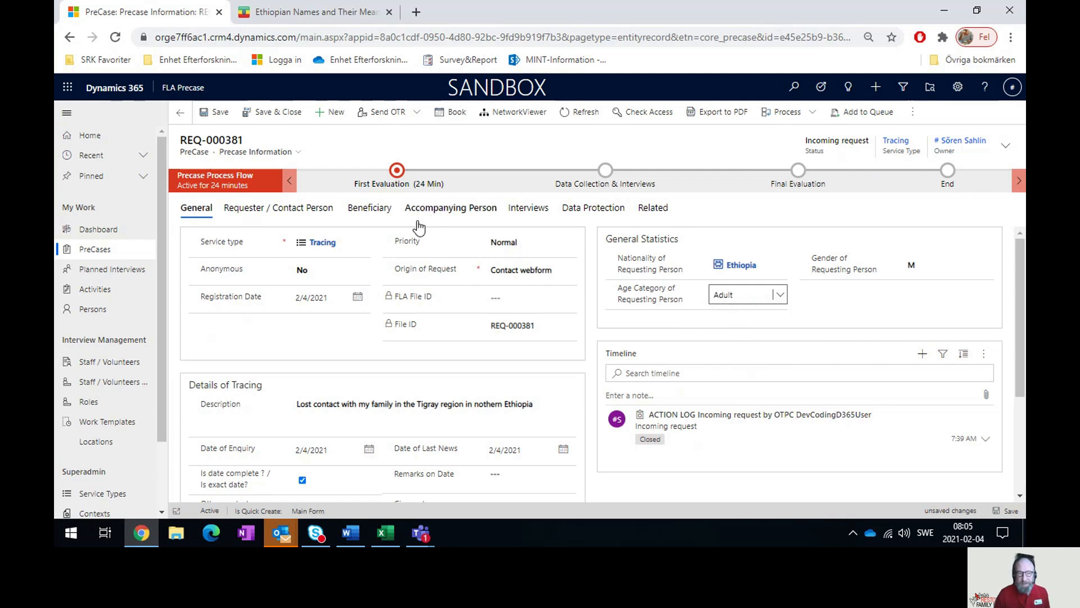
{"action": "left_click", "coordinate": [217, 115]}
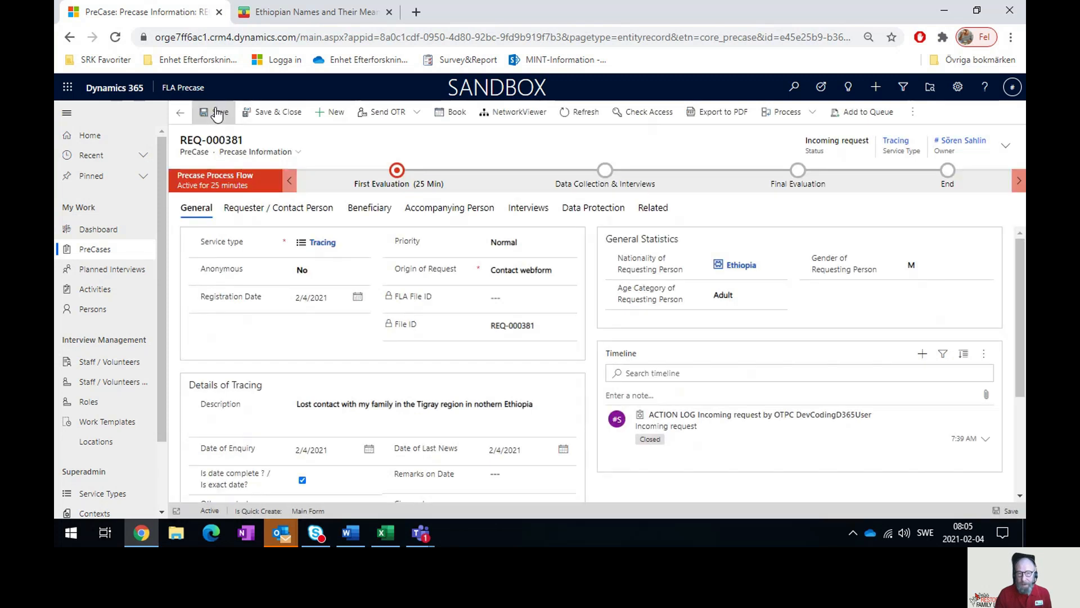
- Set the 1st evaluation Decision to Accept, advance to the next stage, and show requester details
{"action": "left_click", "coordinate": [387, 187]}
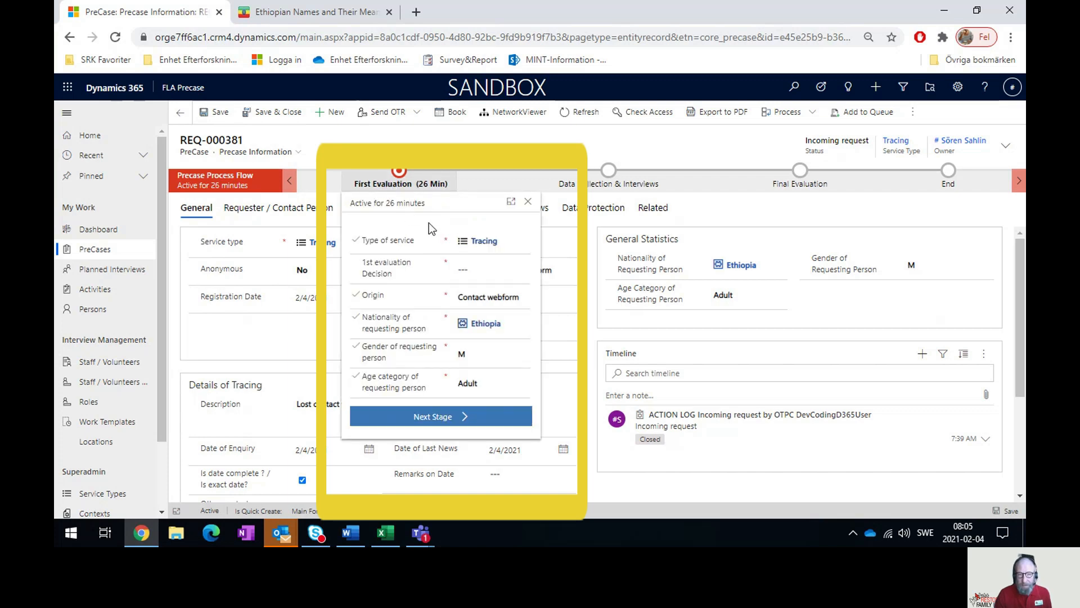
{"action": "left_click", "coordinate": [481, 269]}
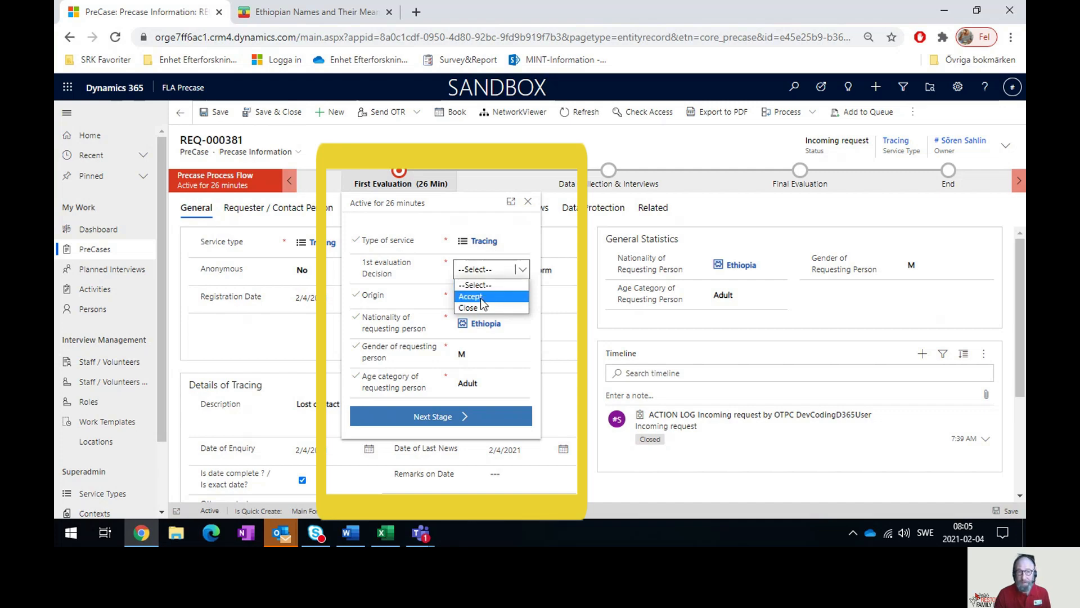
{"action": "left_click", "coordinate": [480, 297]}
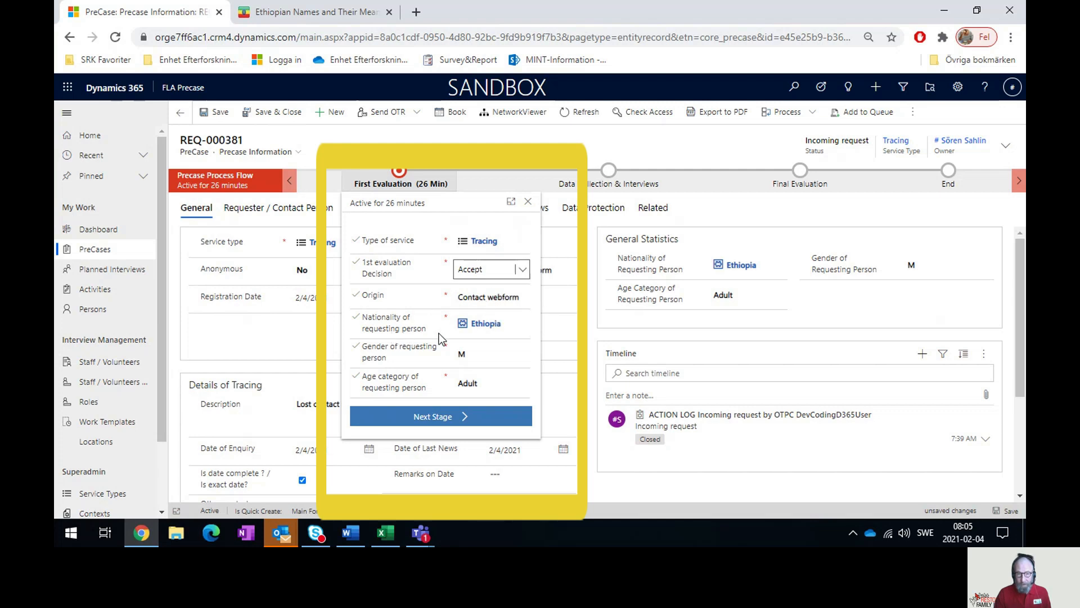
{"action": "left_click", "coordinate": [437, 417]}
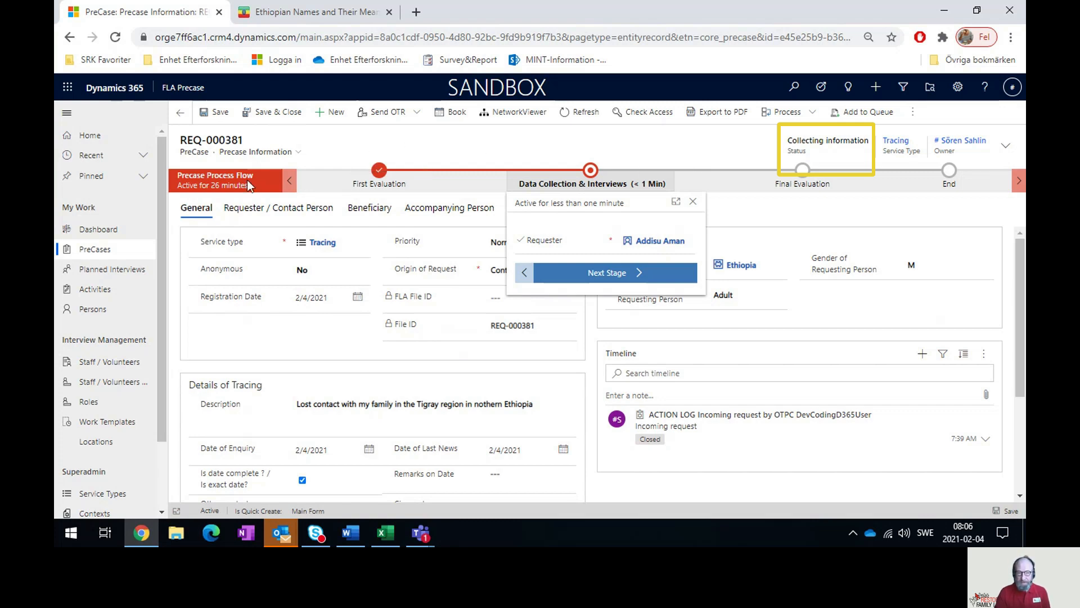
{"action": "left_click", "coordinate": [243, 212]}
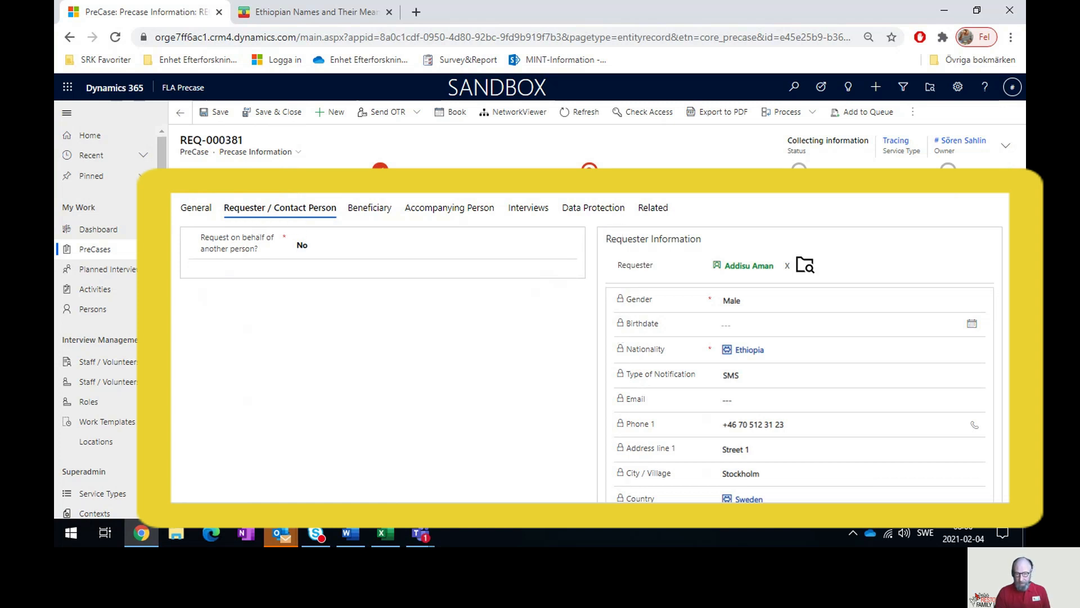
{"action": "left_click", "coordinate": [304, 248]}
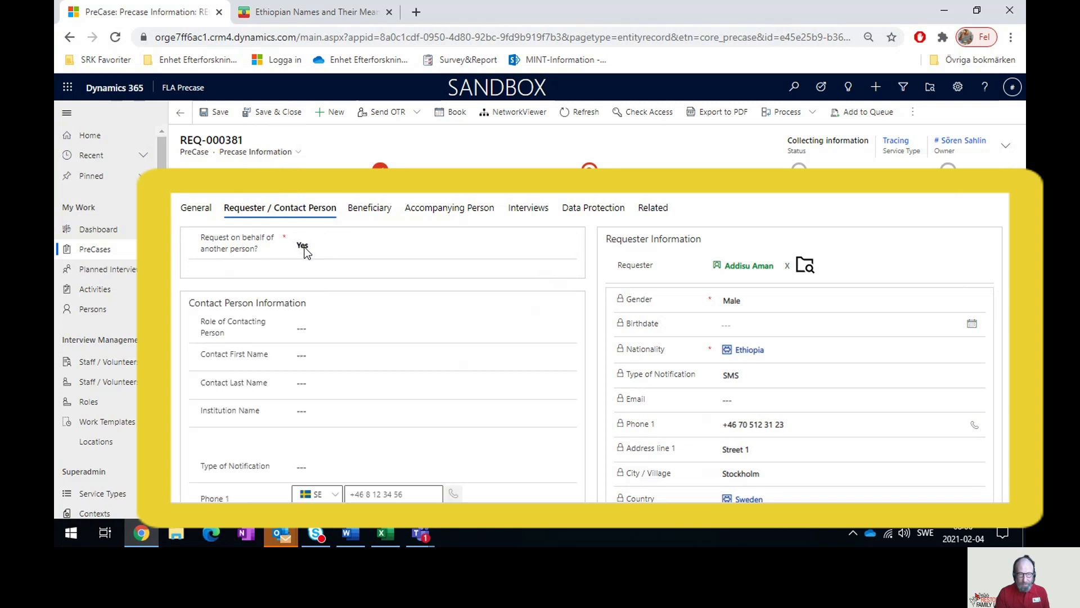
{"action": "scroll", "coordinate": [280, 303], "scroll_direction": "down", "scroll_amount": 1}
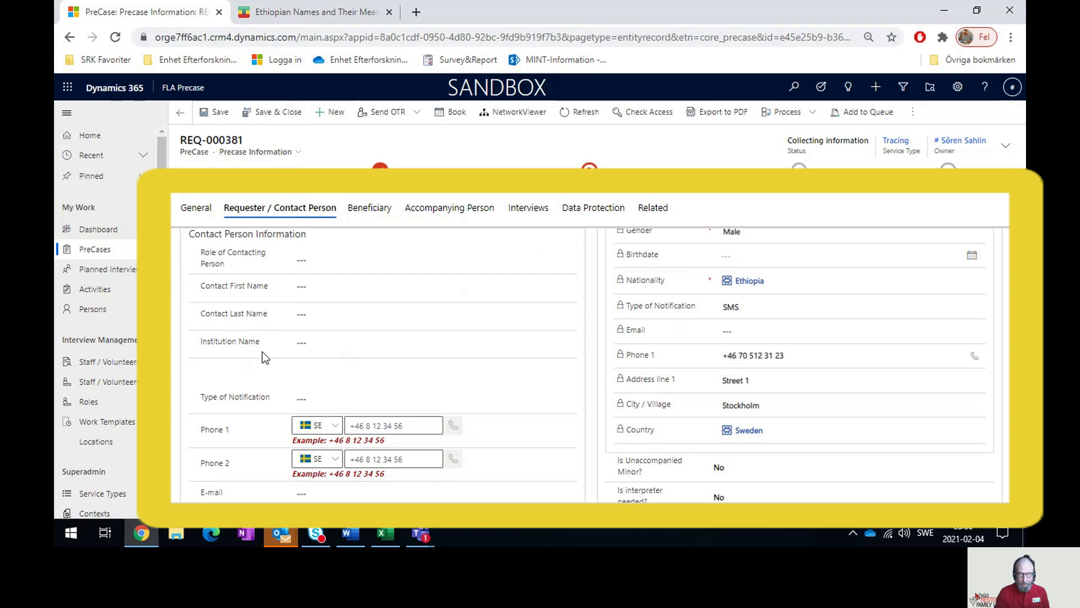
{"action": "scroll", "coordinate": [262, 352], "scroll_direction": "down", "scroll_amount": 5}
{"action": "scroll", "coordinate": [262, 352], "scroll_direction": "up", "scroll_amount": 5}
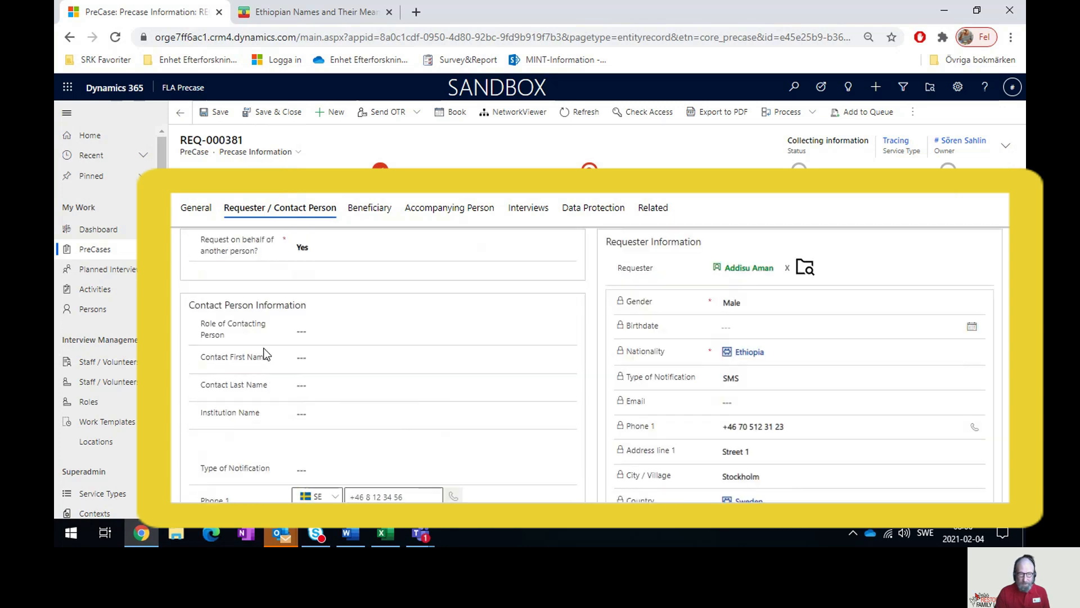
{"action": "left_click", "coordinate": [306, 251]}
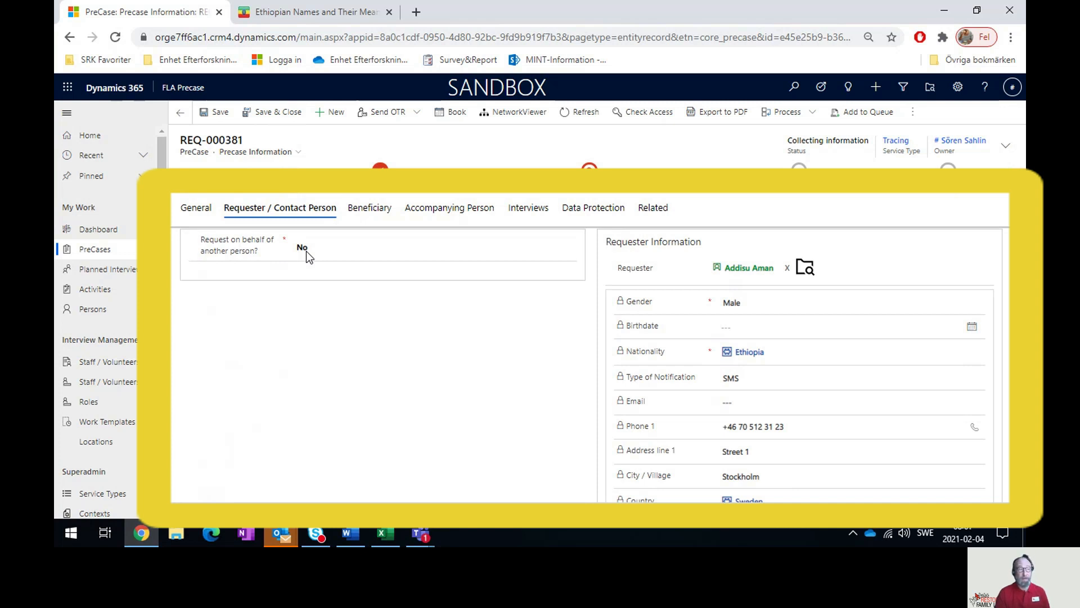
- Review the Beneficiary and Requester / Contact Person tabs, ending on the empty Accompanying Person list
{"action": "left_click", "coordinate": [378, 212]}
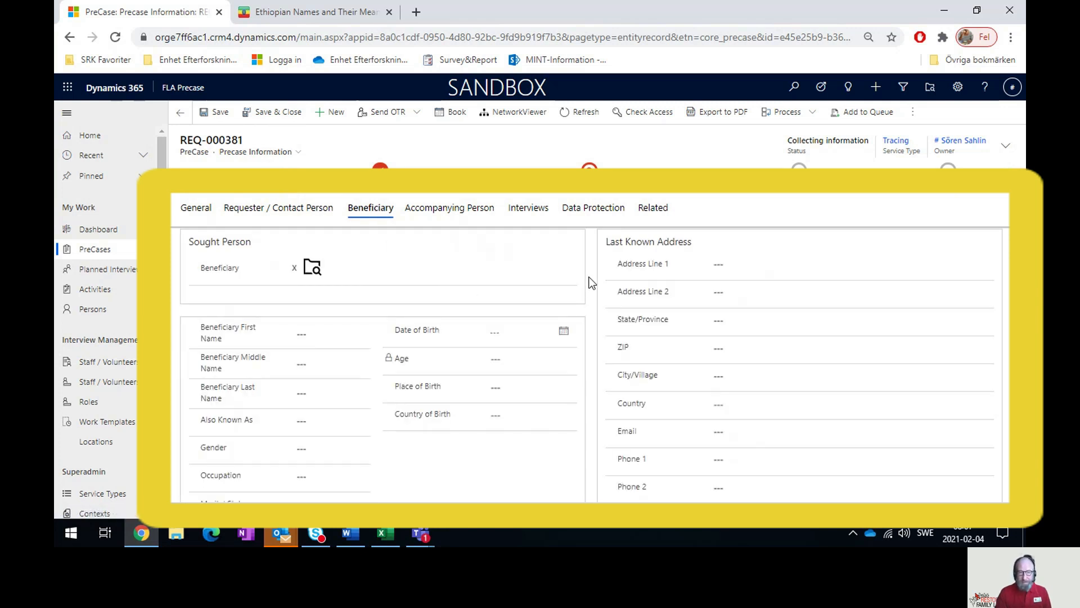
{"action": "scroll", "coordinate": [591, 283], "scroll_direction": "down", "scroll_amount": 1}
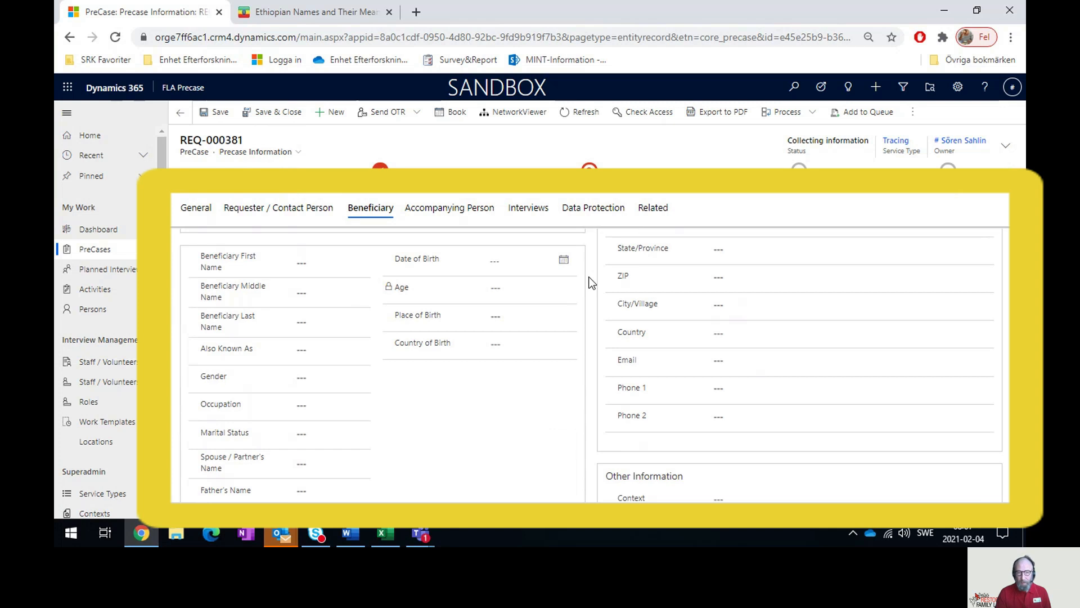
{"action": "scroll", "coordinate": [591, 283], "scroll_direction": "up", "scroll_amount": 1}
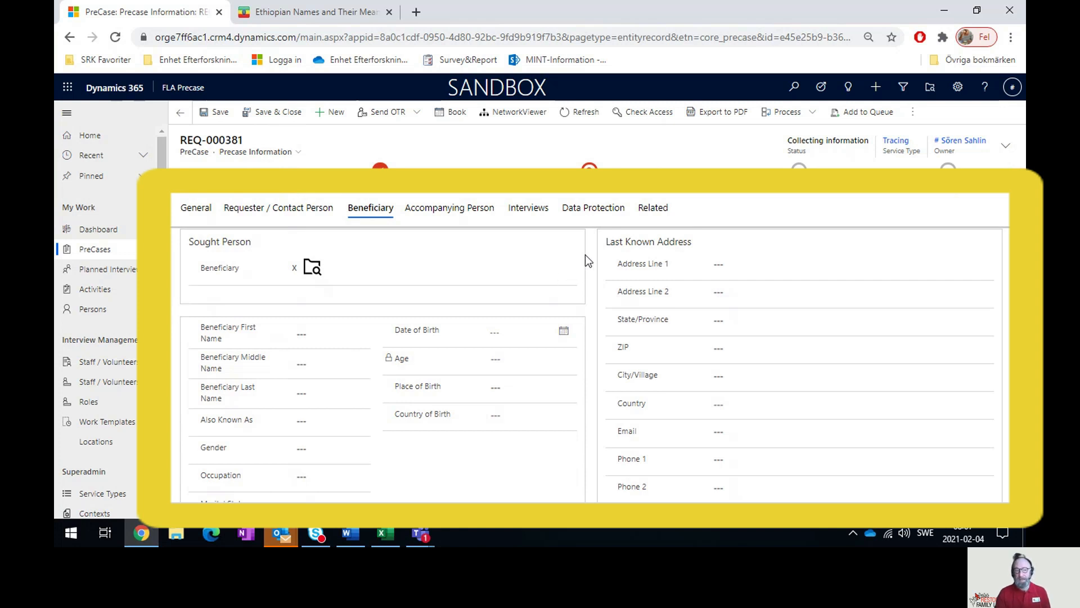
{"action": "left_click", "coordinate": [448, 218]}
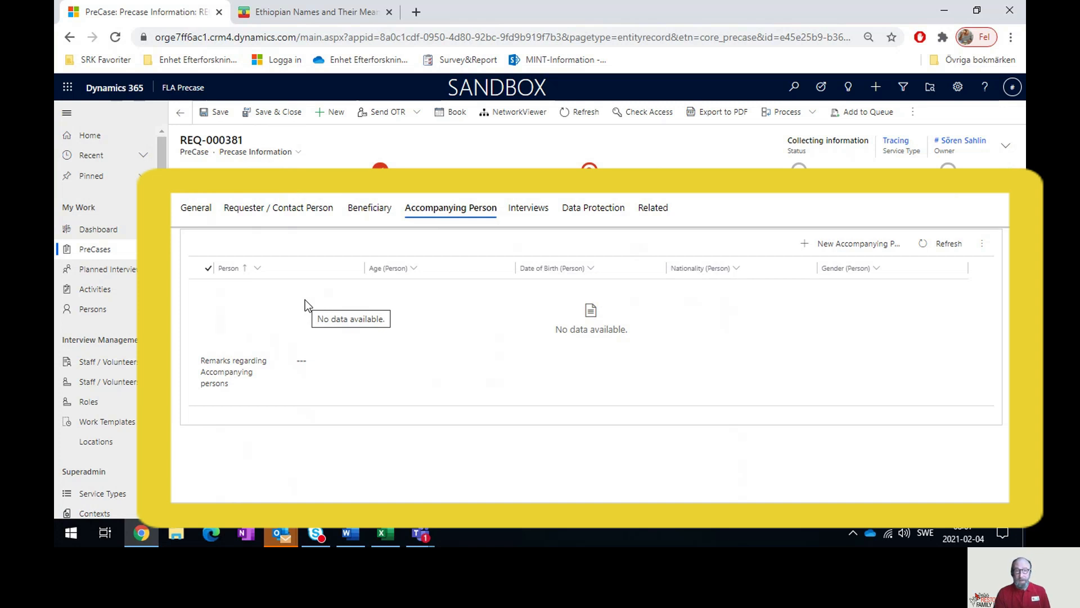
{"action": "left_click", "coordinate": [247, 208]}
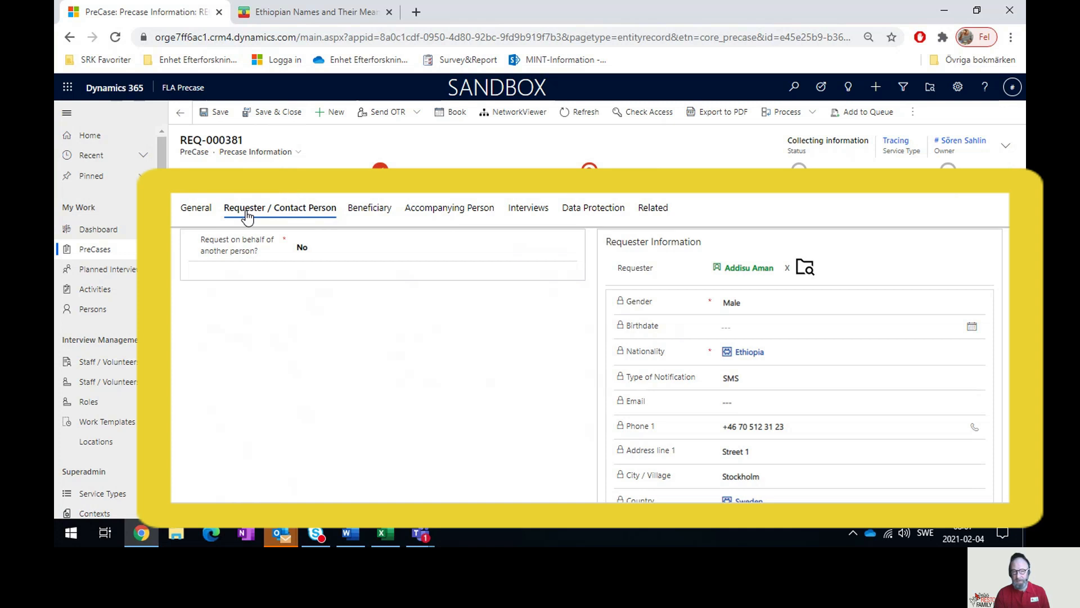
{"action": "left_click", "coordinate": [376, 213]}
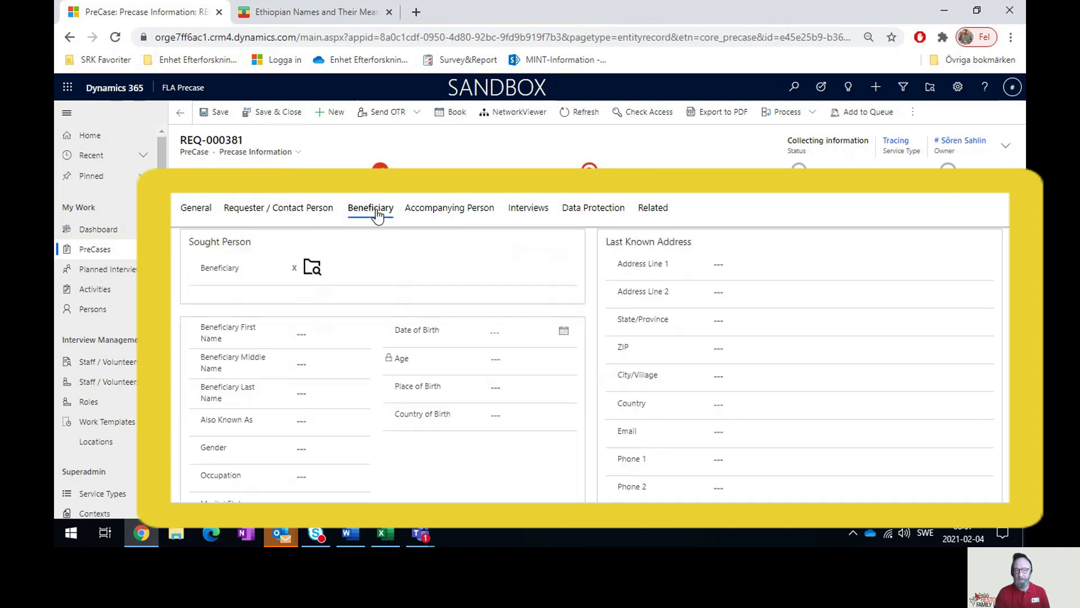
{"action": "left_click", "coordinate": [466, 214]}
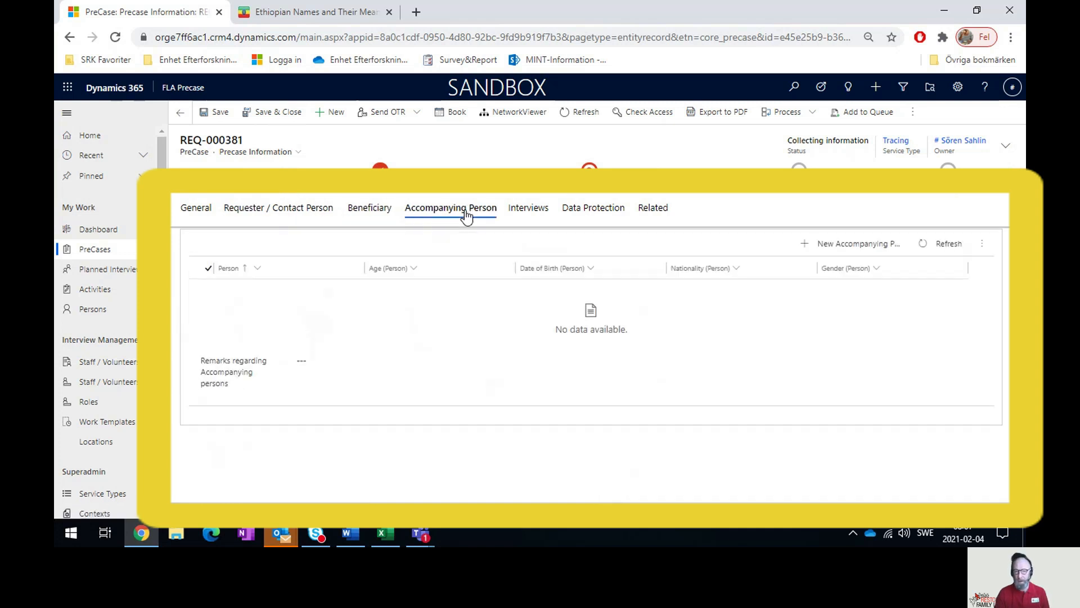